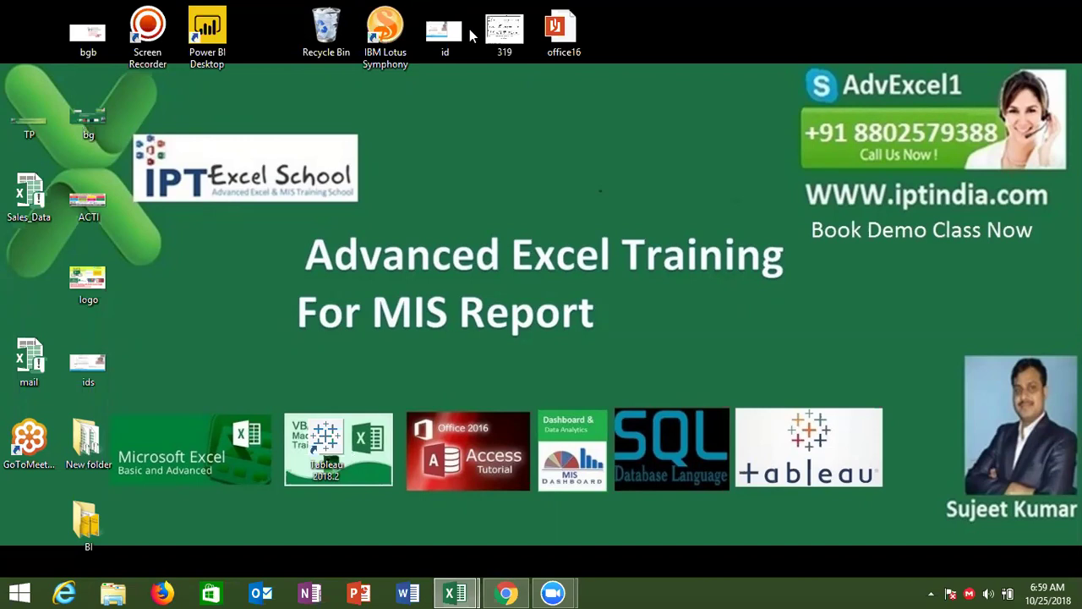
# Step: Move focus from Excel to an empty spot on the Windows desktop
pyautogui.click(491, 212)
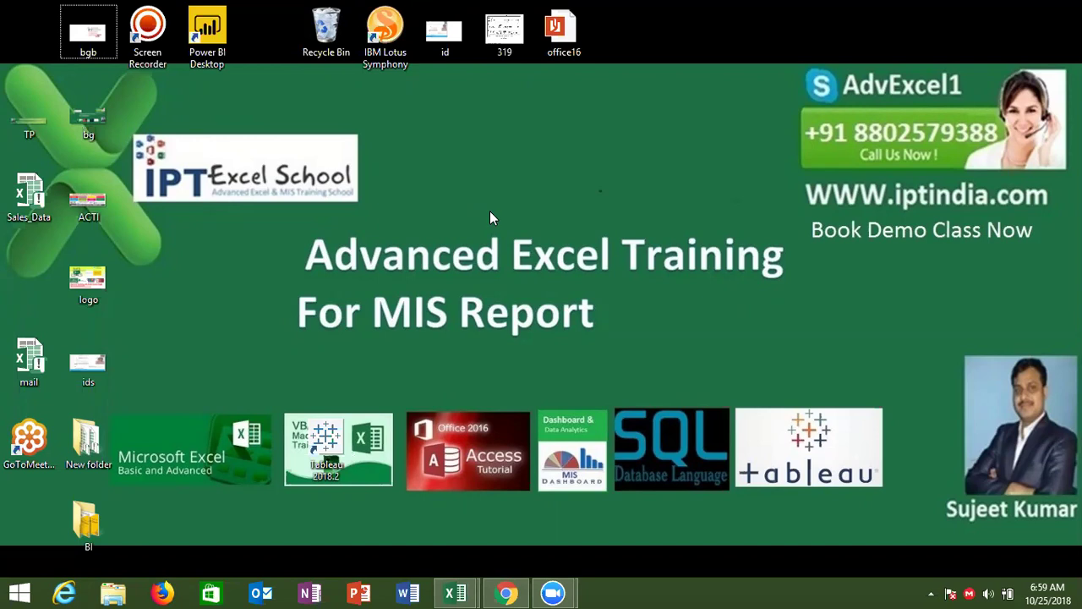
# Step: Bring up the Zoom Pro Account window from its taskbar preview and minimize it
pyautogui.click(553, 593)
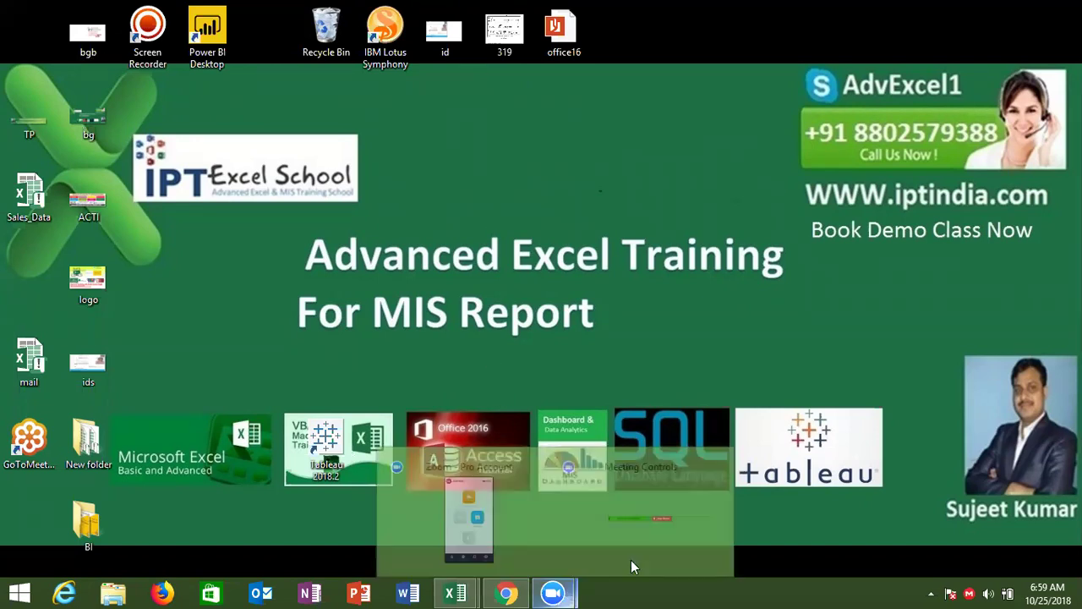
pyautogui.click(482, 538)
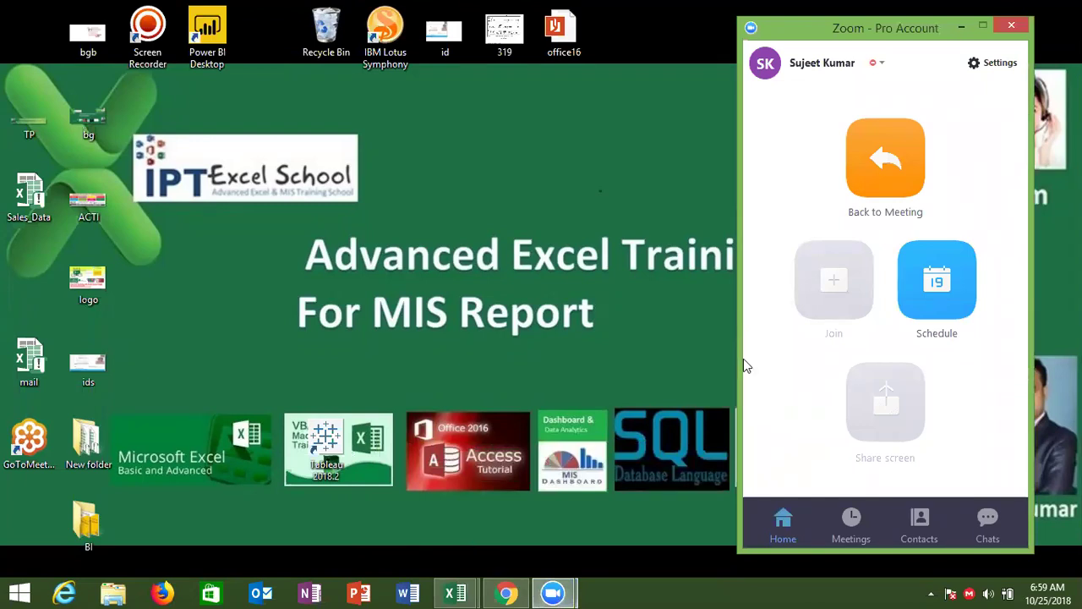
pyautogui.click(962, 32)
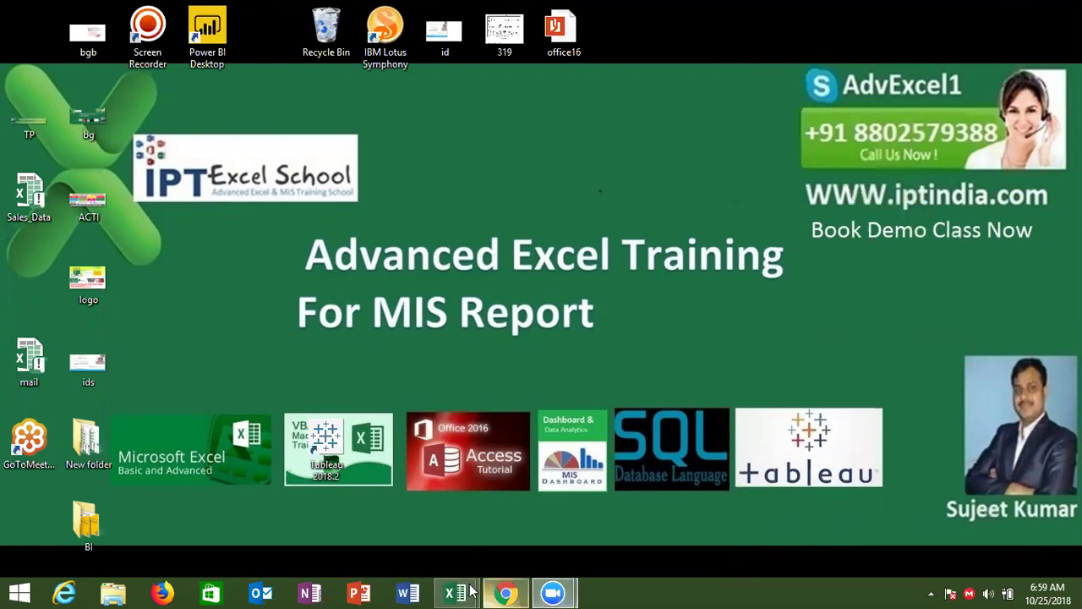
# Step: Bring Class_file forward on its Home sheet, select A1:A13 then A1, and show the Developer tab
pyautogui.moveTo(457, 593)
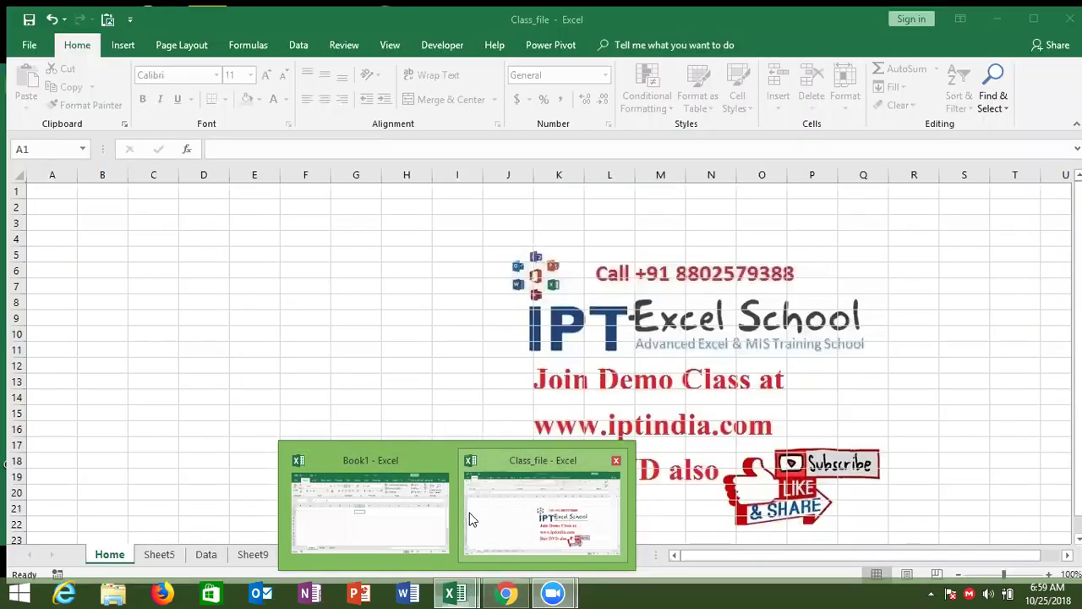
pyautogui.click(469, 512)
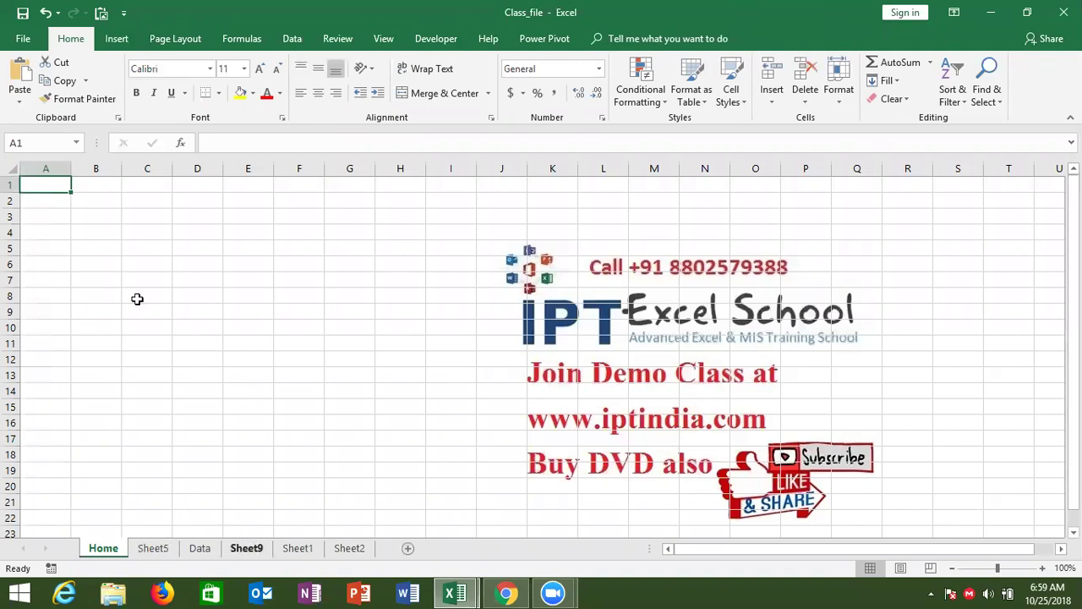
pyautogui.moveTo(45, 184); pyautogui.dragTo(39, 369)
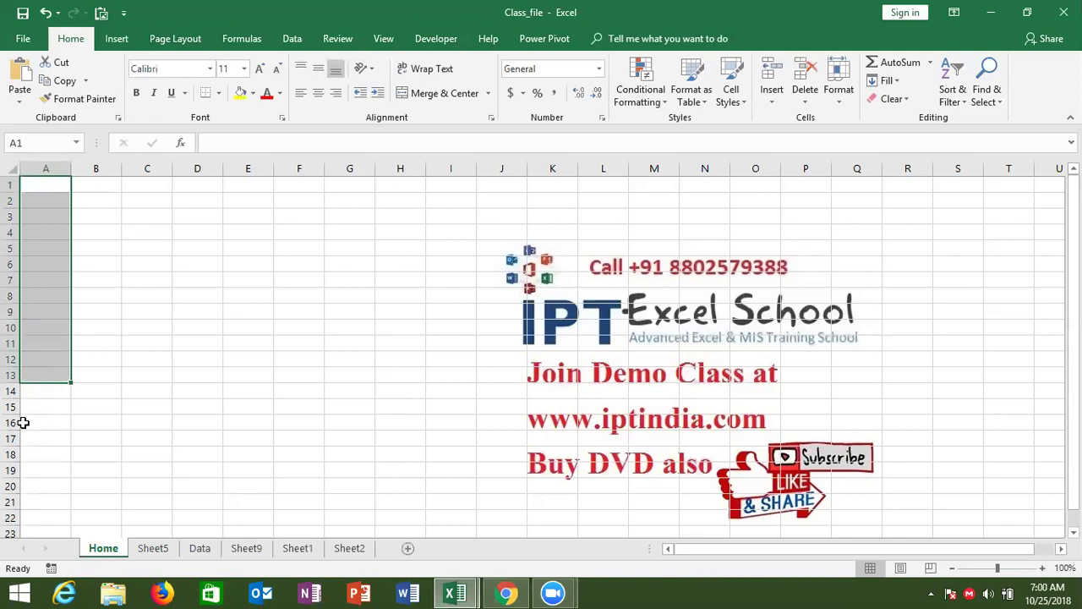
pyautogui.click(42, 180)
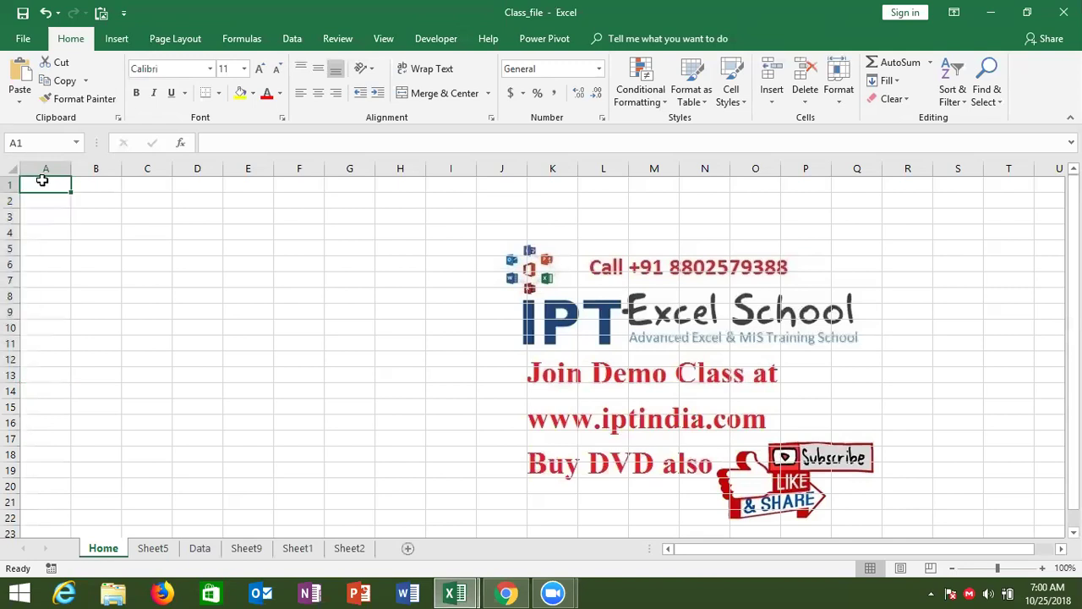
pyautogui.click(433, 40)
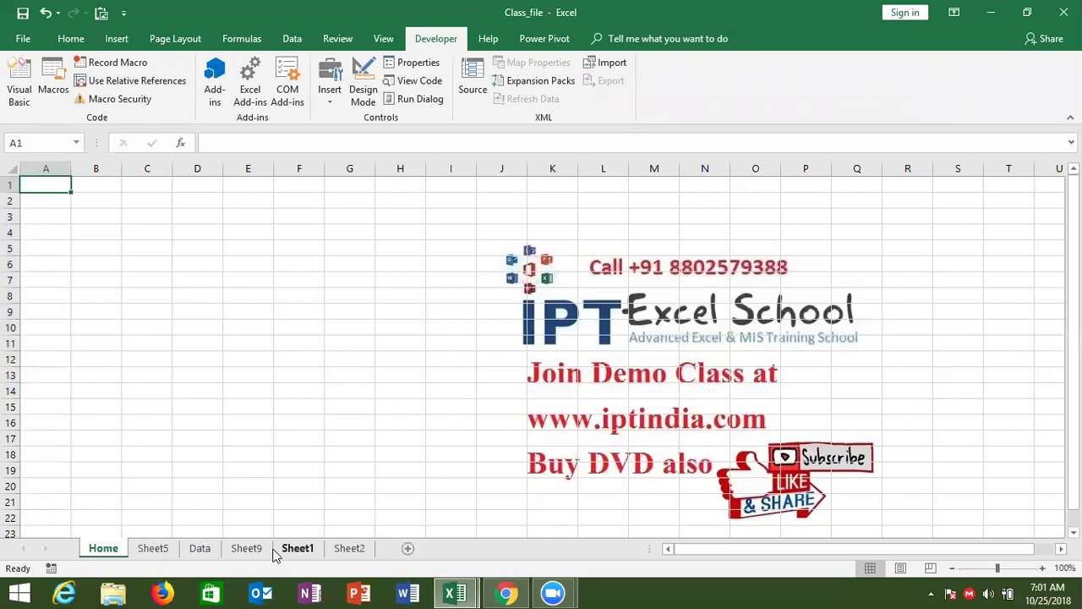
# Step: Enter =CELL("filename",Sheet5!C2) in A1 to show the workbook's full path and sheet name
pyautogui.write('=')
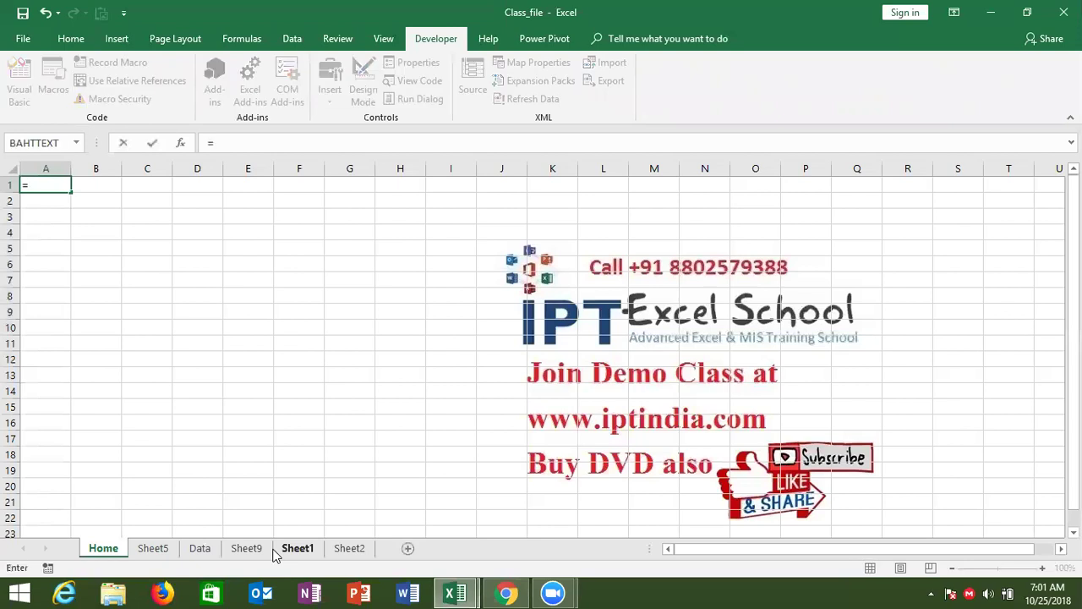
pyautogui.write('cell(')
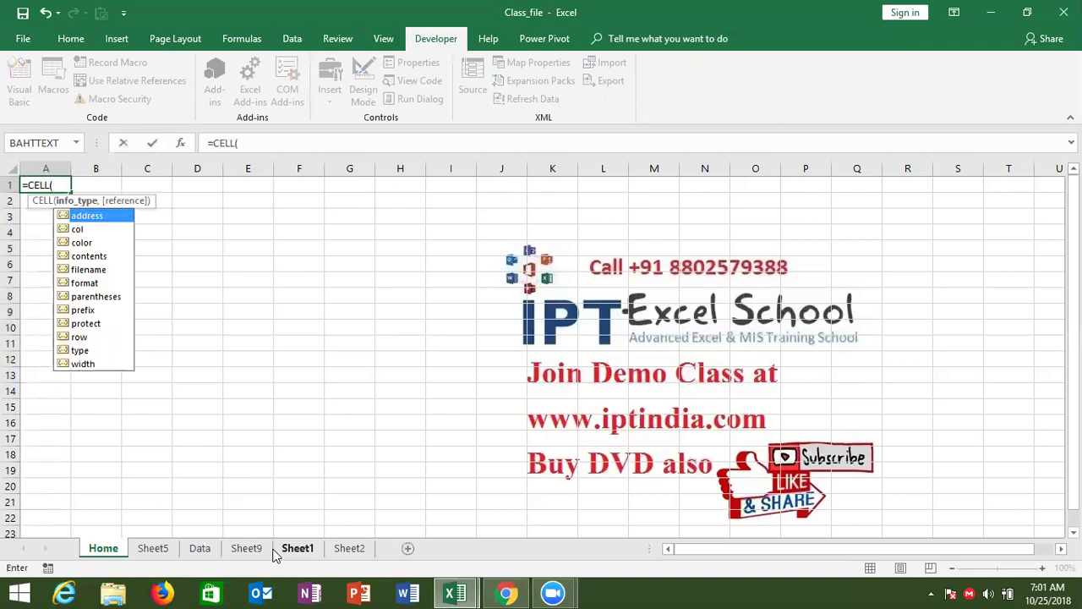
pyautogui.press('Down')
pyautogui.press('Down')
pyautogui.press('Down')
pyautogui.press('Down')
pyautogui.press('Down')
pyautogui.press('Up')
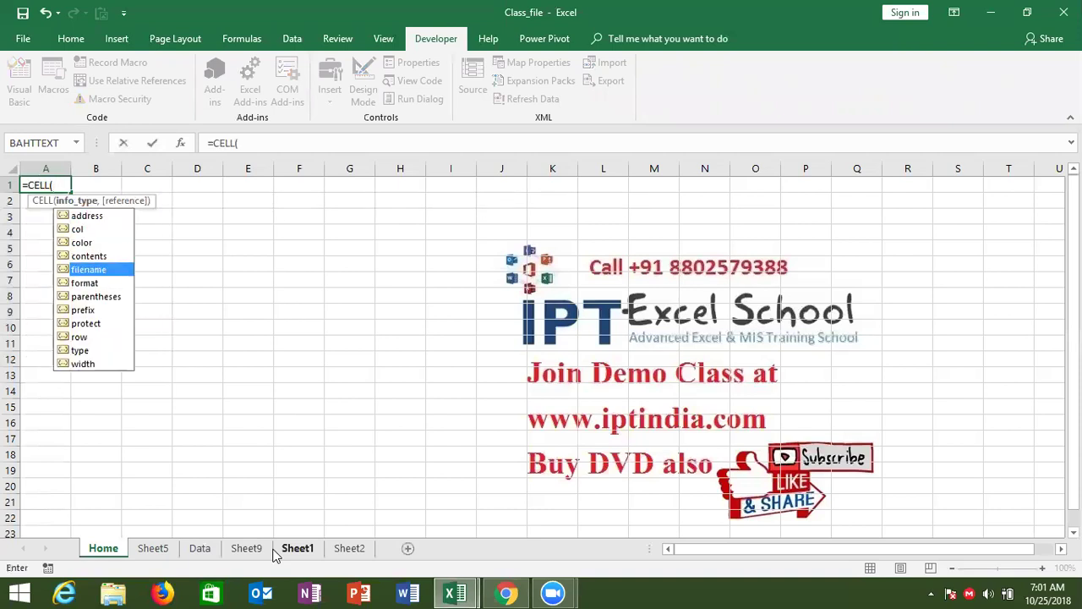
pyautogui.press('Tab')
pyautogui.write(',')
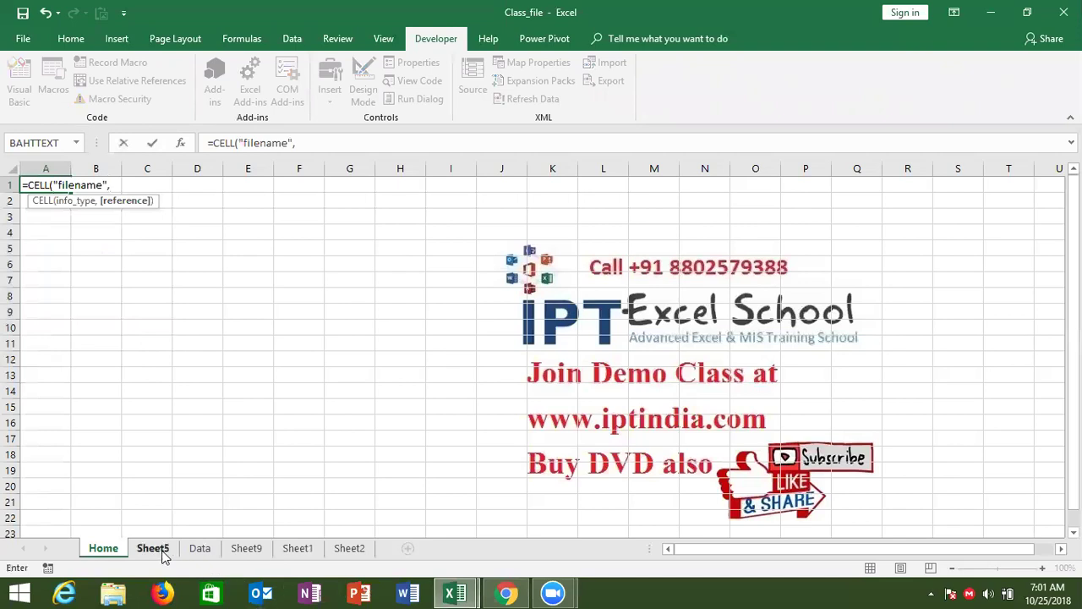
pyautogui.click(161, 549)
pyautogui.click(216, 558)
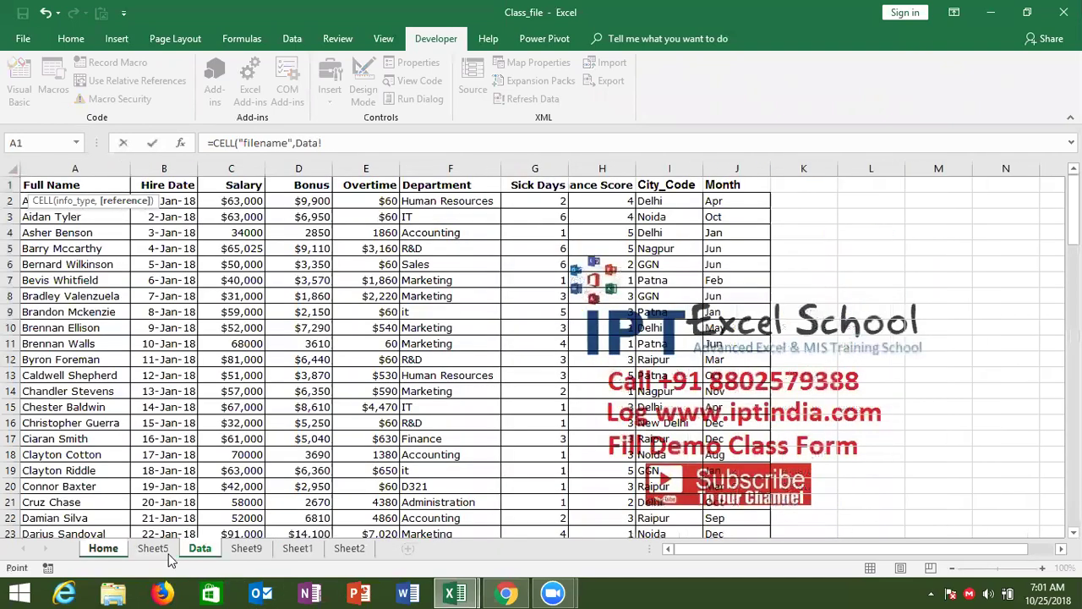
pyautogui.click(157, 549)
pyautogui.click(217, 200)
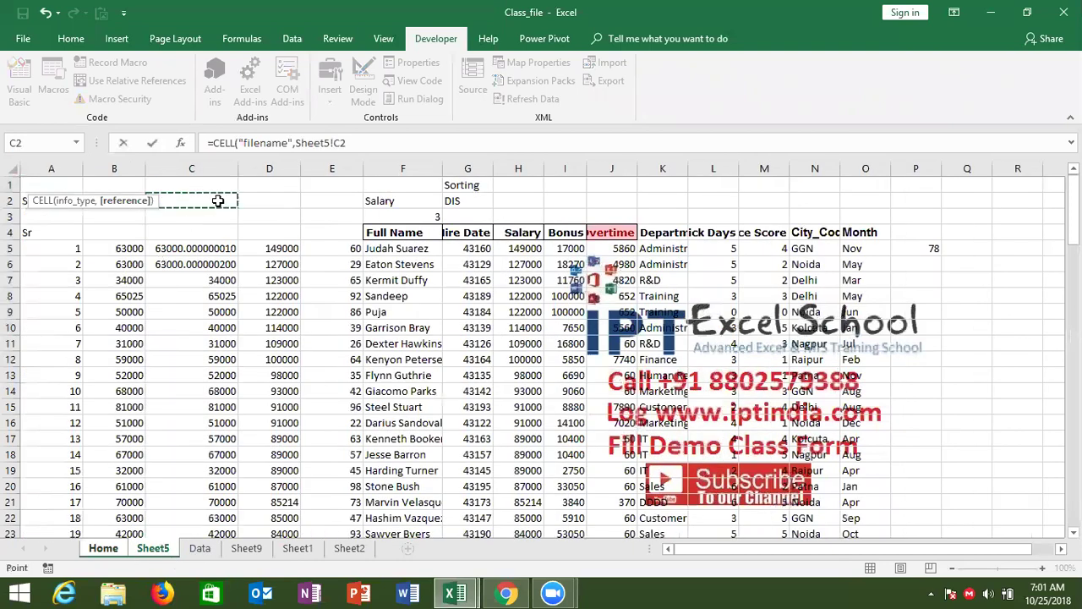
pyautogui.press('Return')
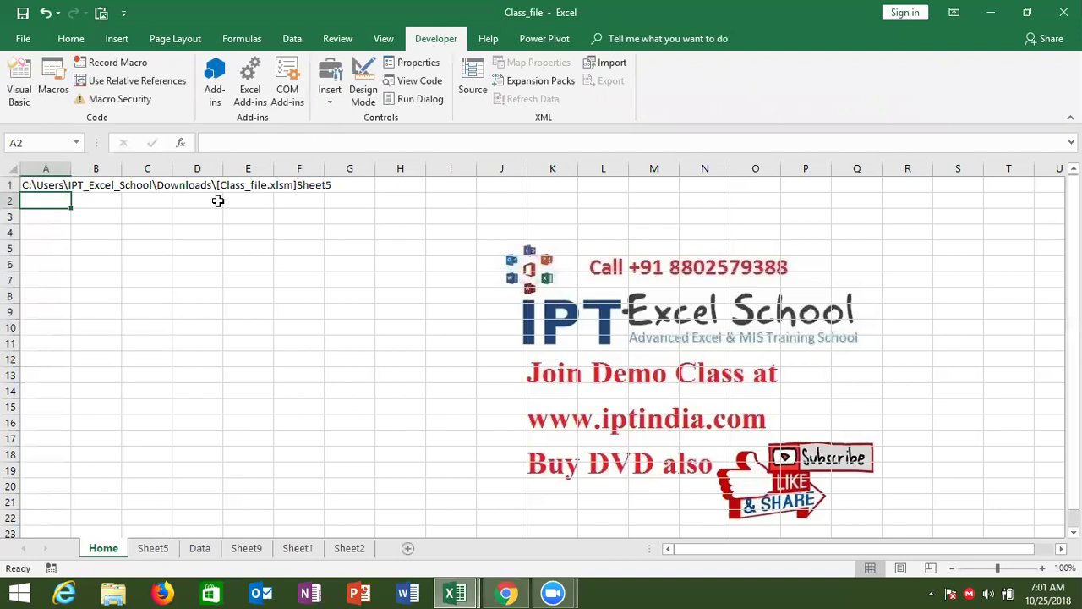
# Step: Enter =FIND("]",A1,1) in A2 to locate the closing bracket at position 53
pyautogui.write('=fin')
pyautogui.press('Tab')
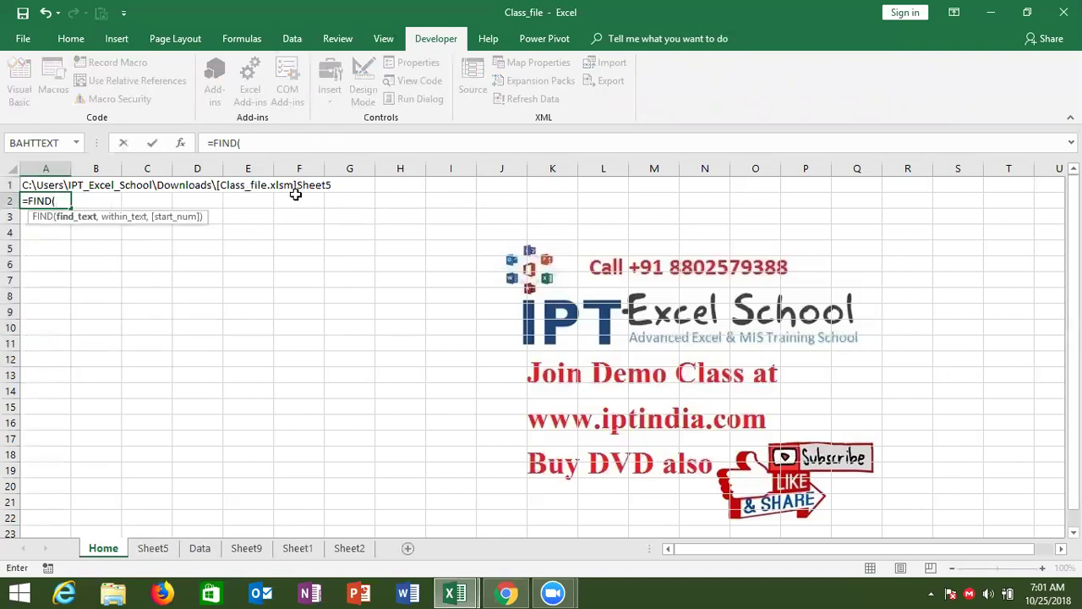
pyautogui.write('"')
pyautogui.write(']",')
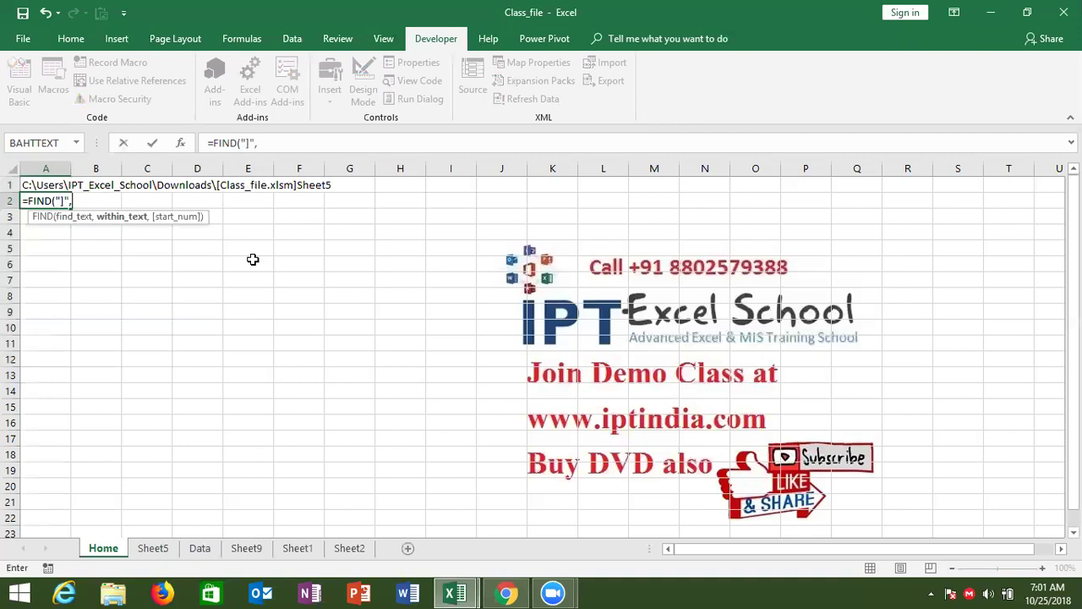
pyautogui.click(51, 185)
pyautogui.write(',1)')
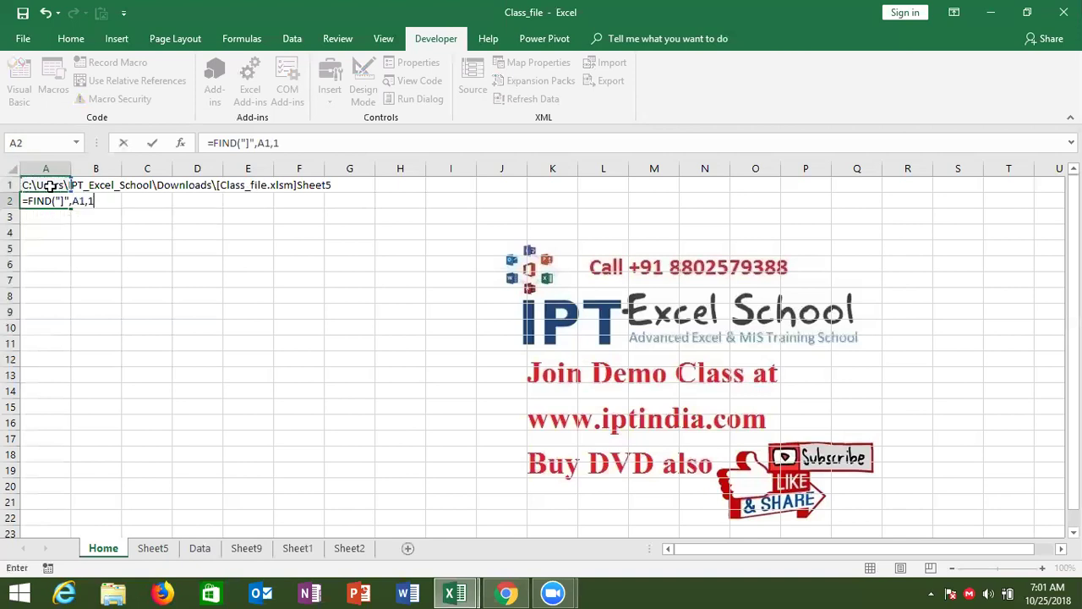
pyautogui.press('Return')
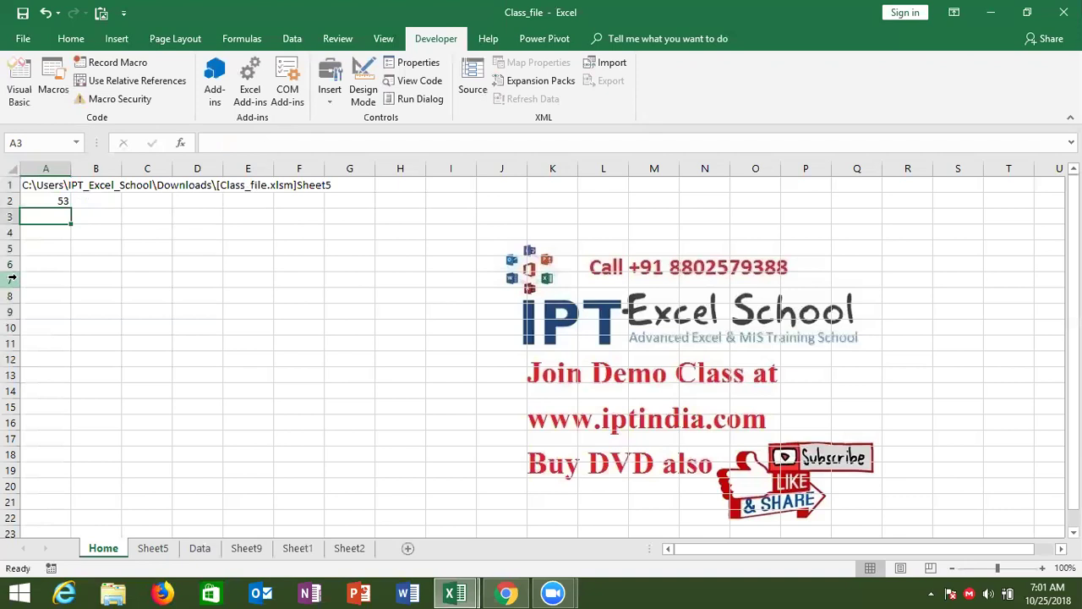
# Step: Enter =RIGHT(A1,LEN(A1)-A2) in A3 to extract the sheet name from the path
pyautogui.write('=')
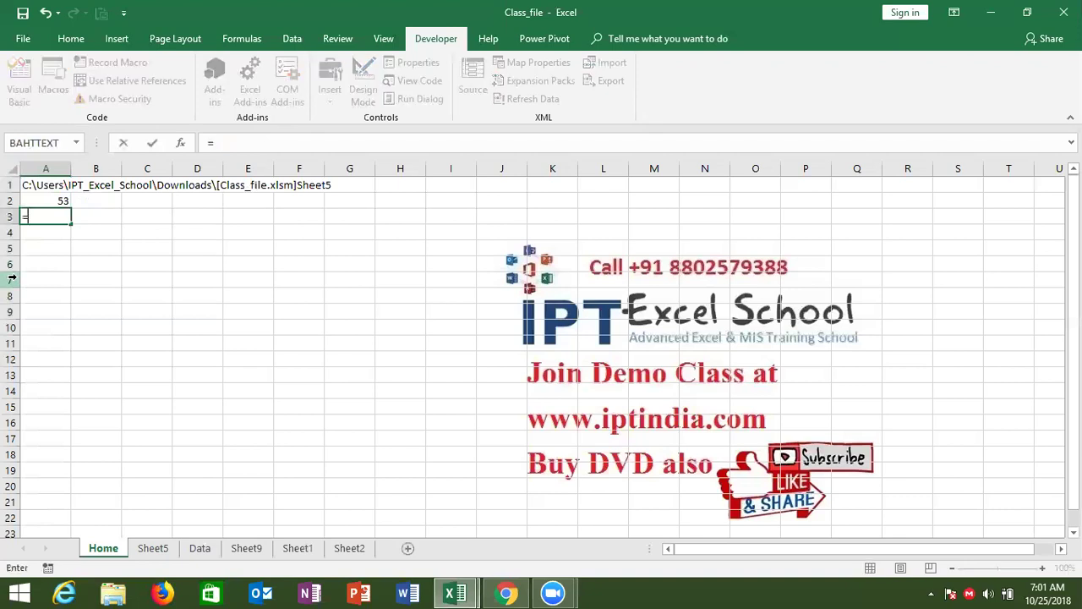
pyautogui.write('ight')
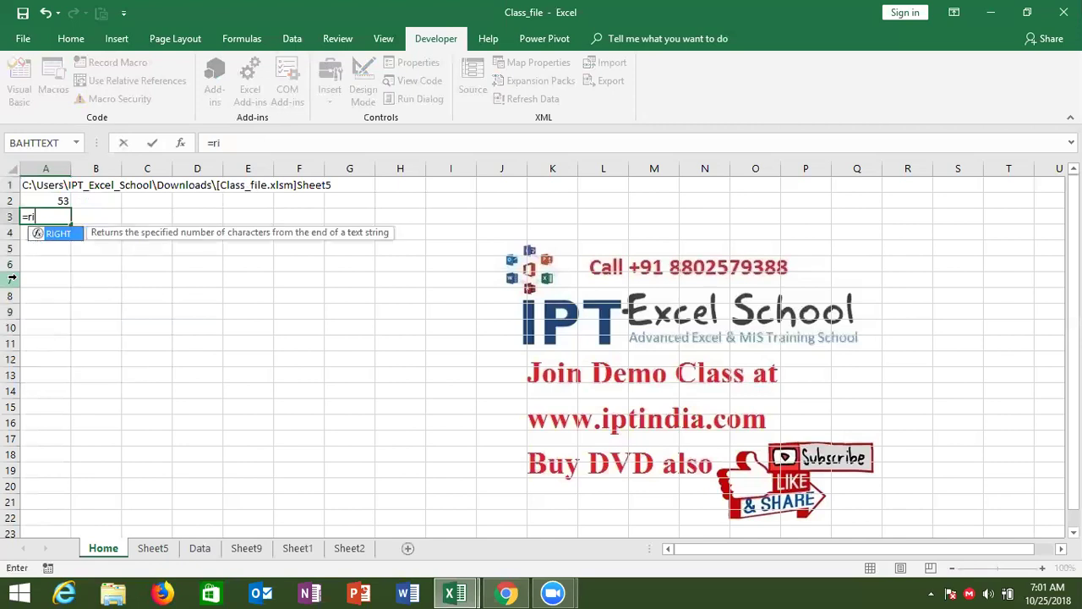
pyautogui.press('Tab')
pyautogui.press('Up')
pyautogui.press('Up')
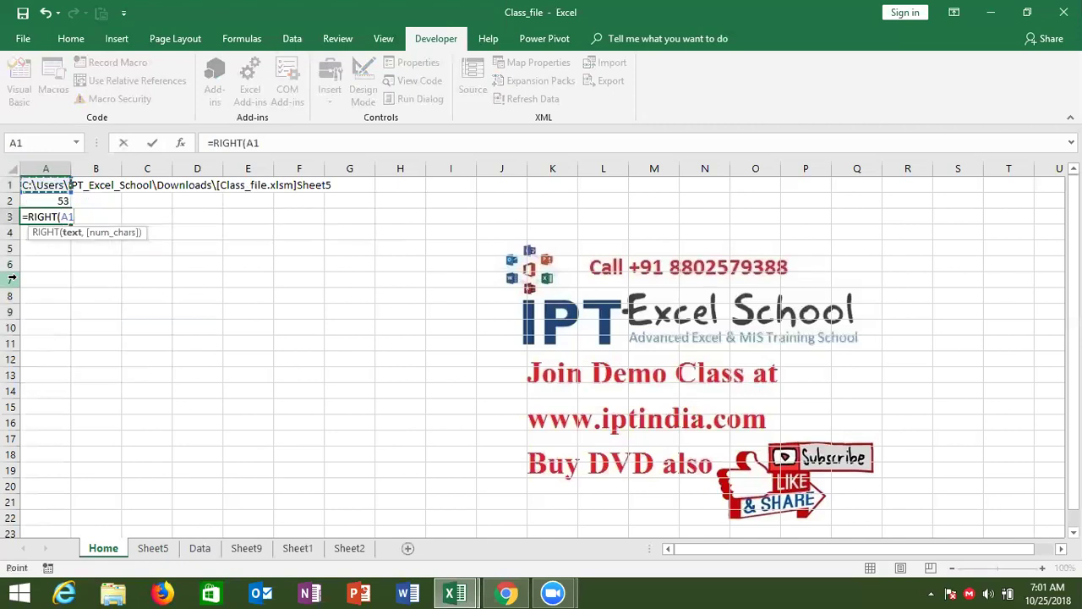
pyautogui.write(',')
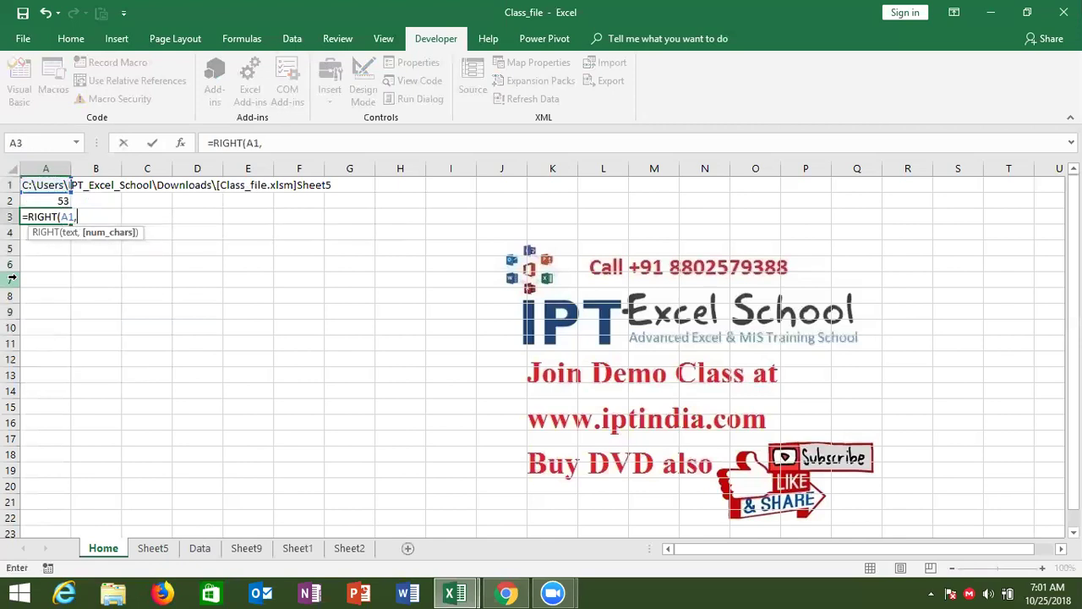
pyautogui.write('le')
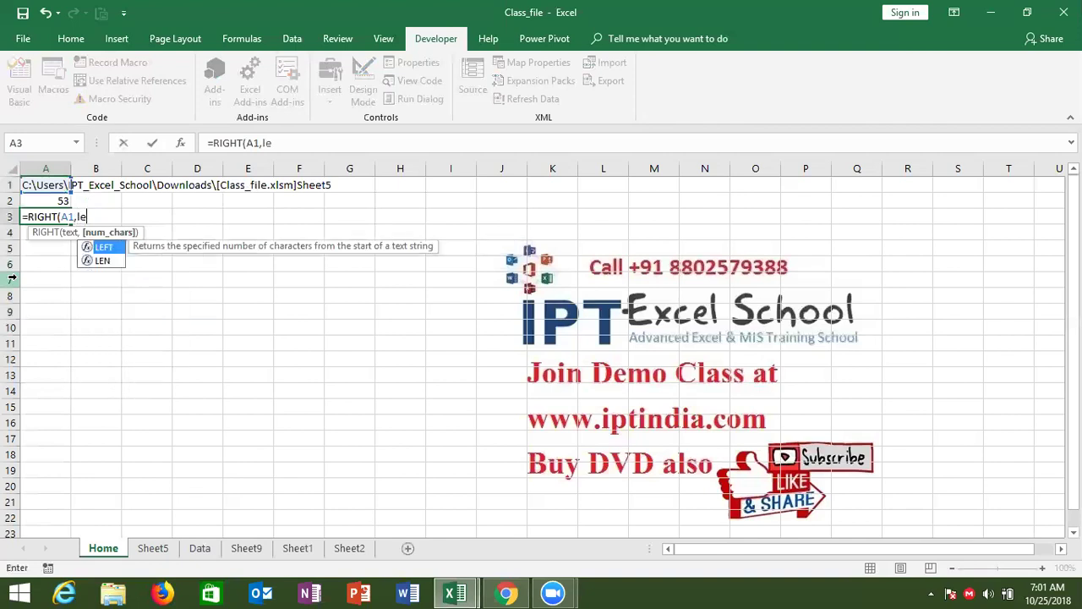
pyautogui.press('BackSpace')
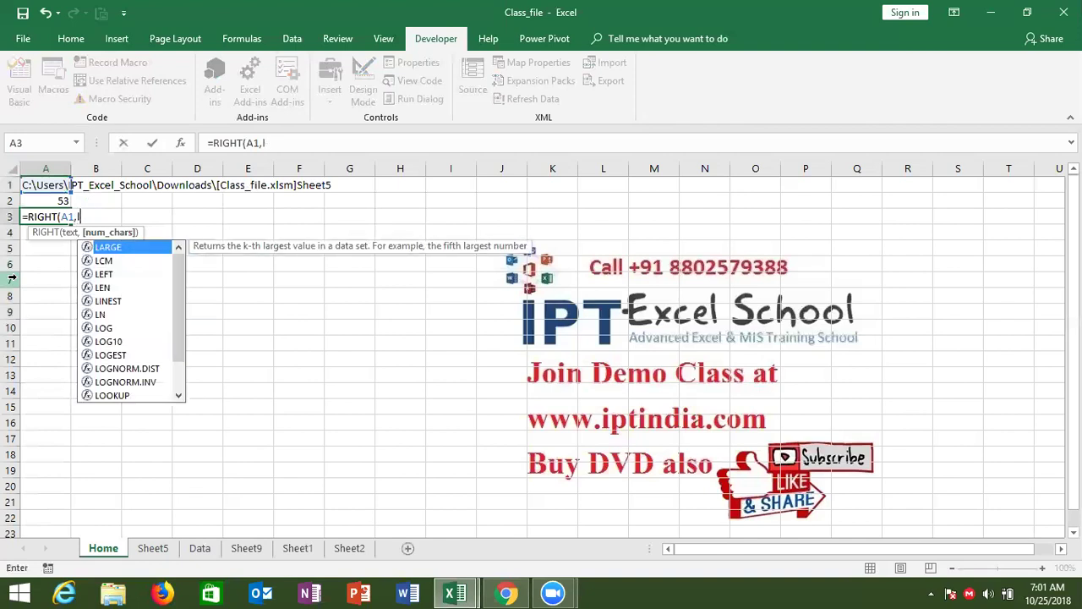
pyautogui.write('e')
pyautogui.press('Down')
pyautogui.press('Tab')
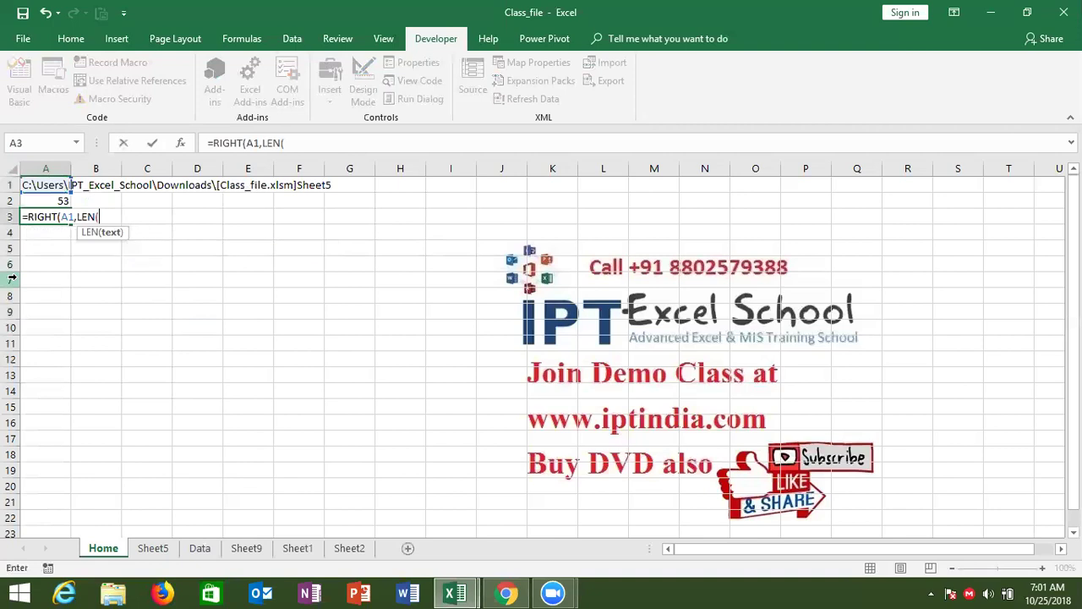
pyautogui.click(40, 185)
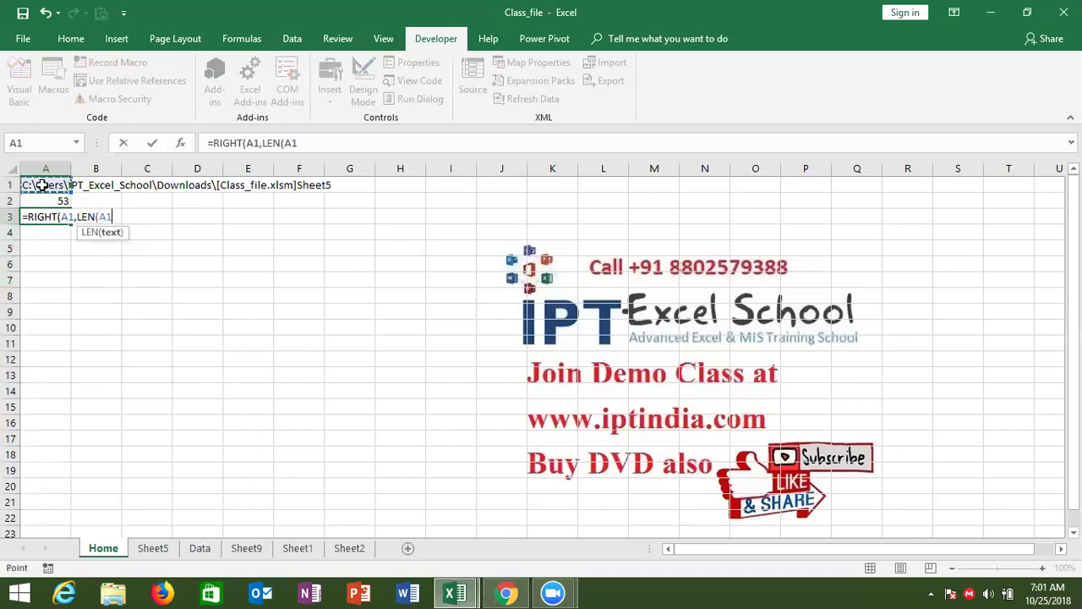
pyautogui.write(')-')
pyautogui.click(53, 200)
pyautogui.press('Return')
pyautogui.press('Return')
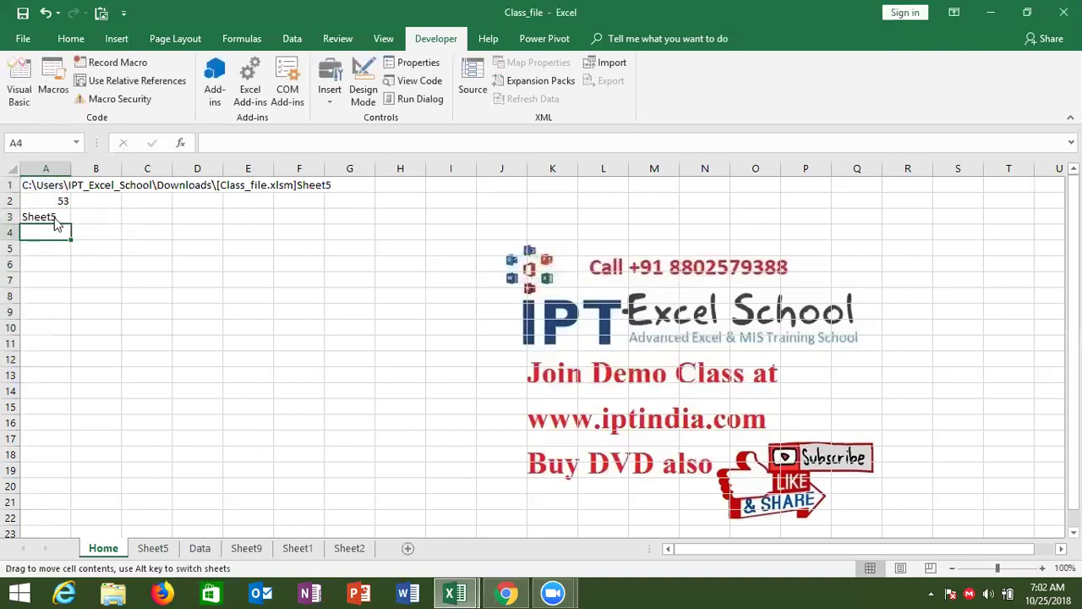
# Step: Rename Sheet5 to Ref and confirm A3 on the Home sheet now shows Ref
pyautogui.click(160, 548)
pyautogui.write('Ref')
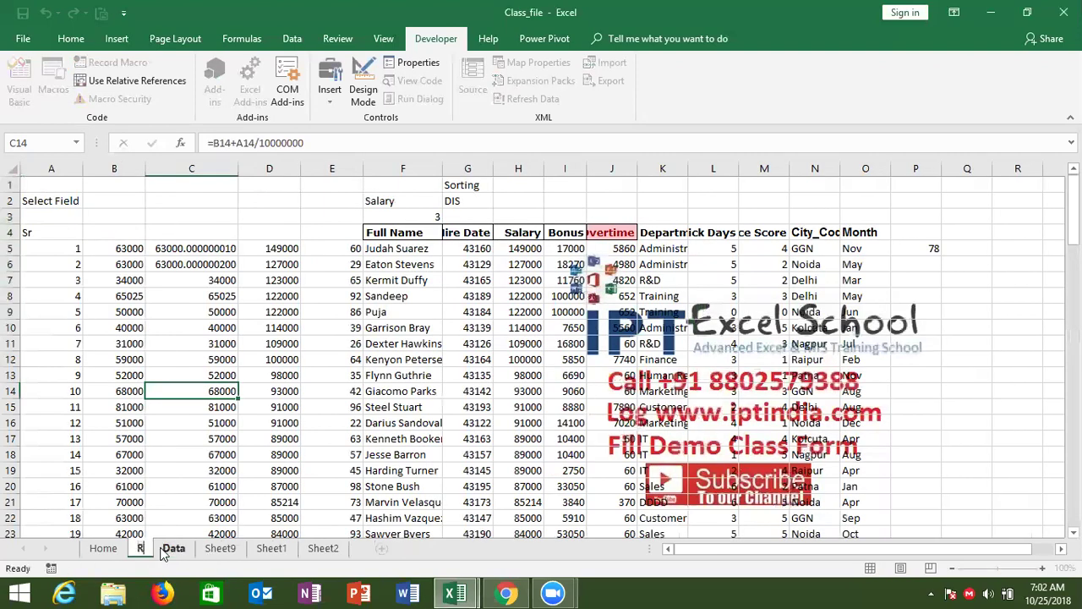
pyautogui.click(110, 553)
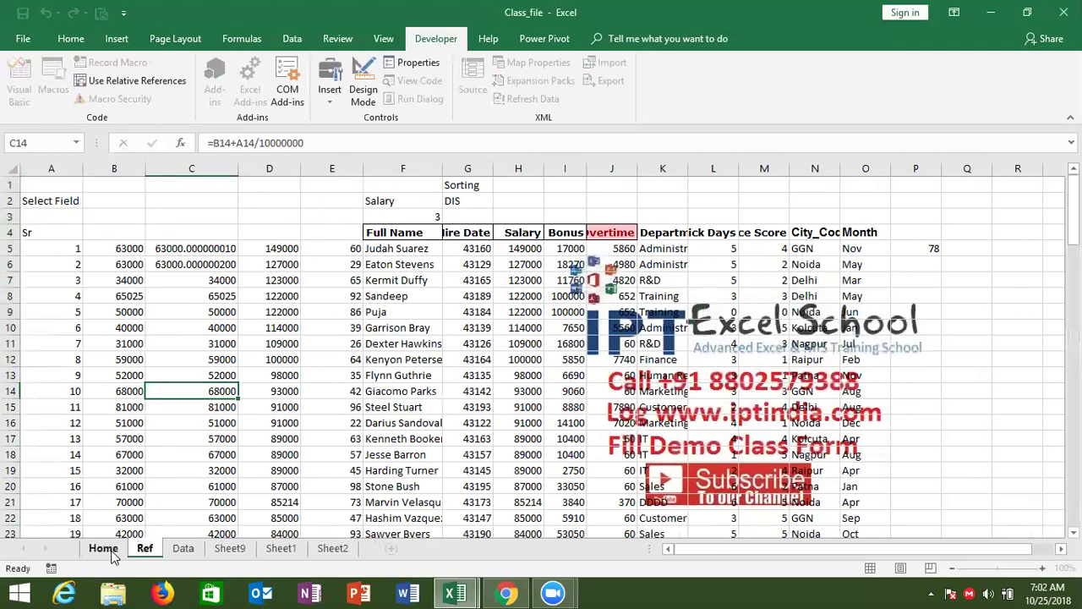
pyautogui.click(52, 215)
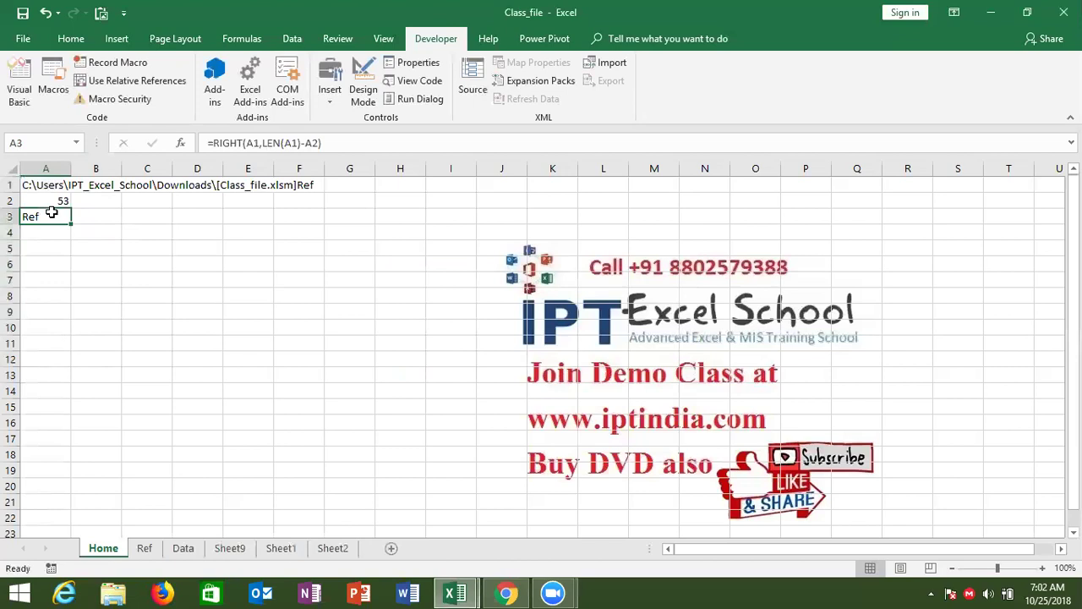
# Step: Delete the helper formulas in A1:A3 and bring the Class_file window forward
pyautogui.moveTo(63, 187); pyautogui.dragTo(63, 212)
pyautogui.press('Delete')
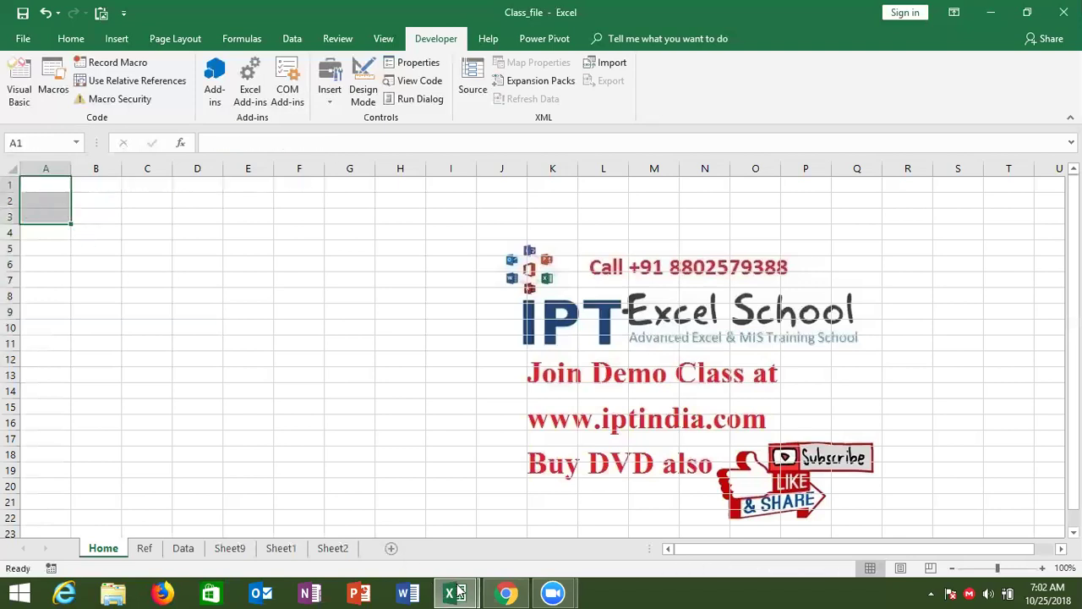
pyautogui.moveTo(459, 594)
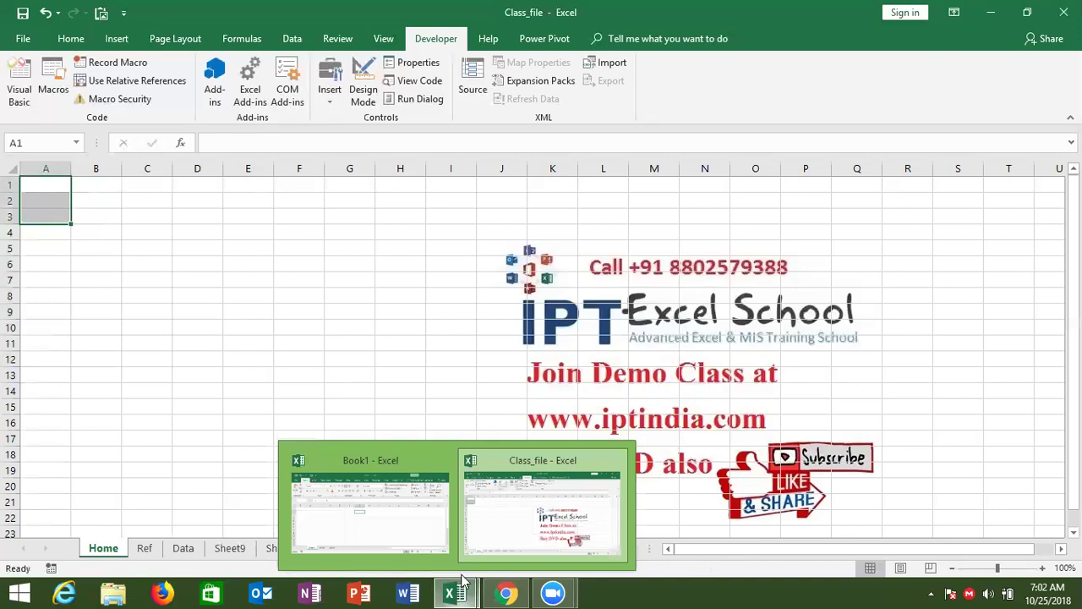
pyautogui.click(473, 531)
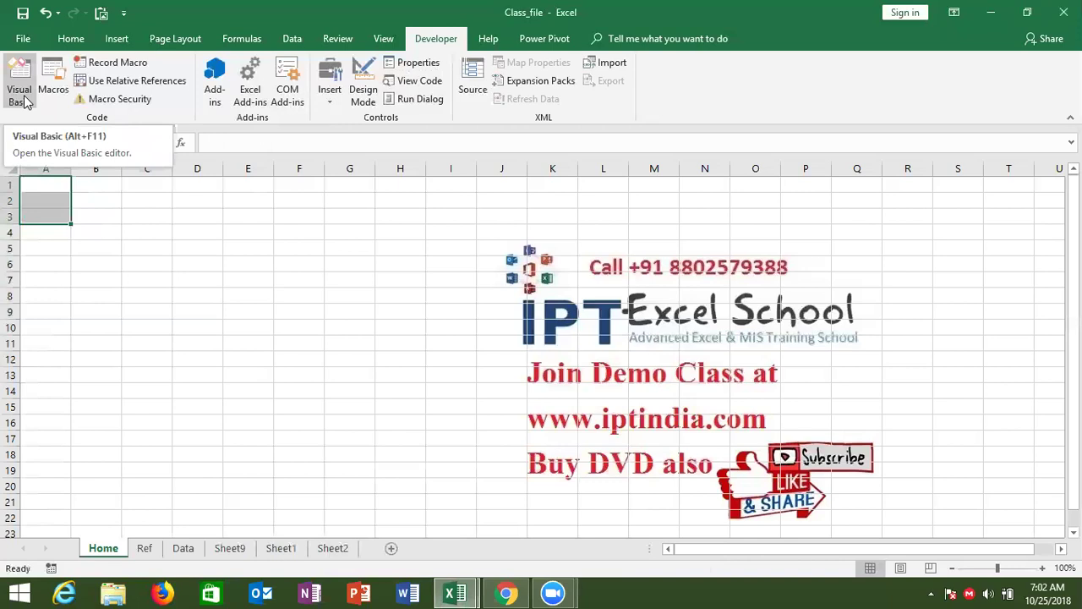
# Step: Launch the Visual Basic editor from the Developer tab and show its Insert menu
pyautogui.press('Return')
pyautogui.click(24, 101)
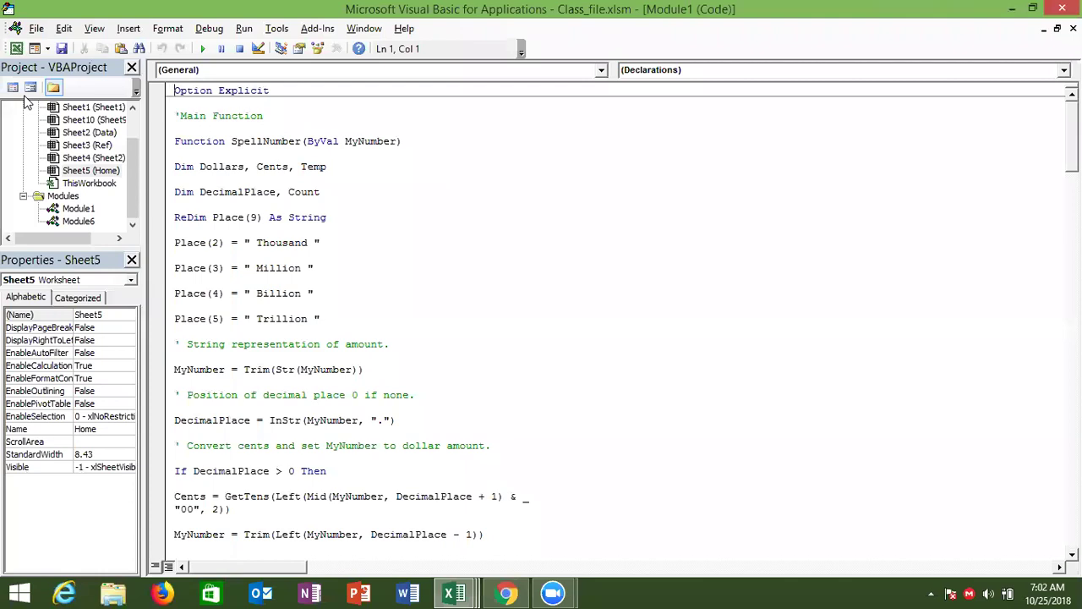
pyautogui.click(129, 28)
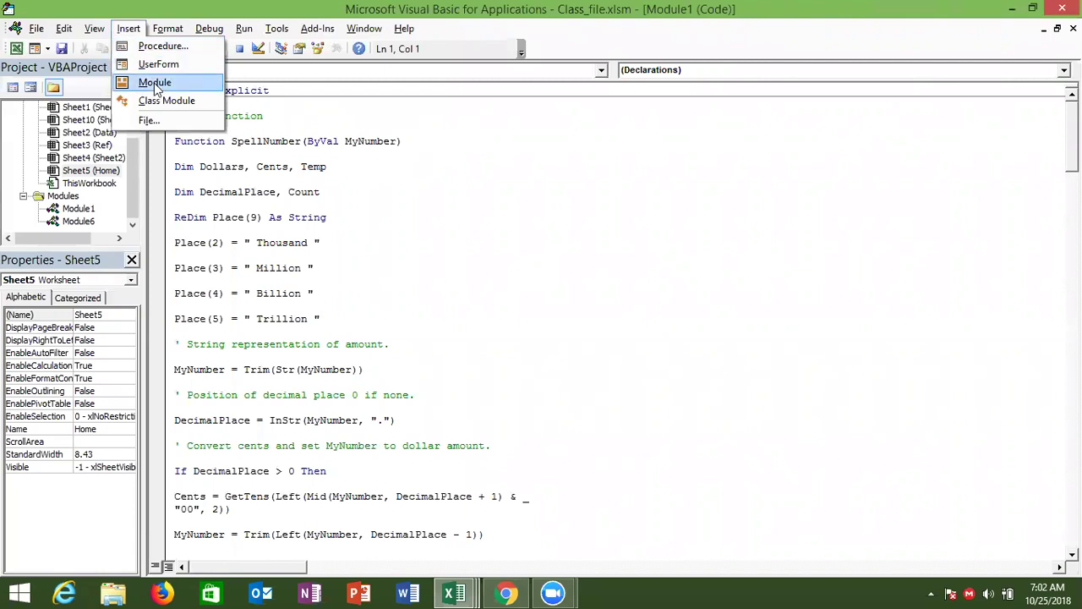
# Step: Insert a new module and write the header Function SN(n As Long)
pyautogui.click(156, 83)
pyautogui.write('function ')
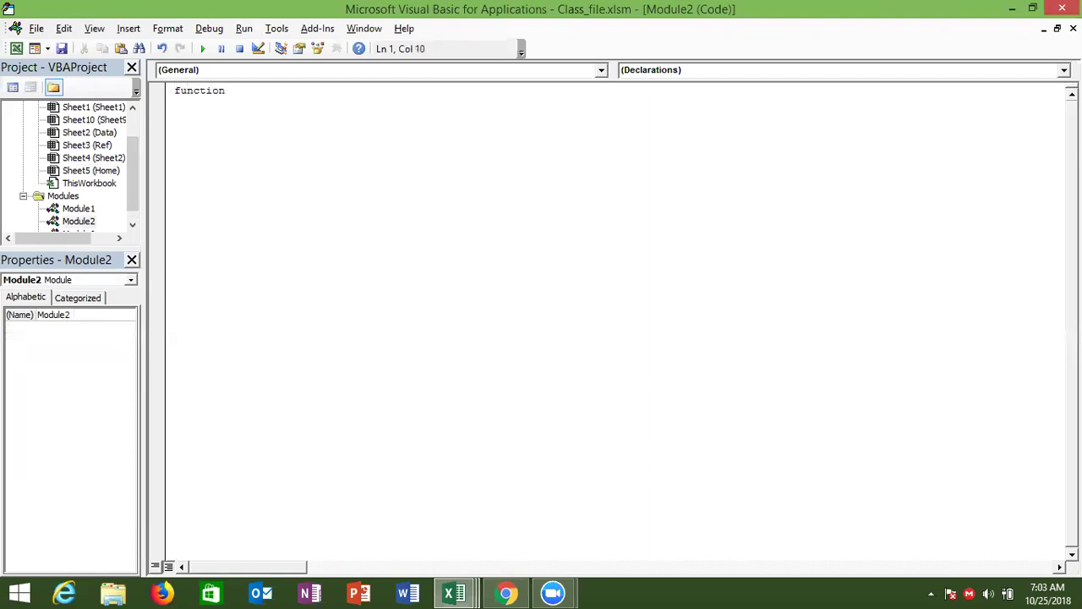
pyautogui.write('SN')
pyautogui.write('(')
pyautogui.write('n as ')
pyautogui.write('log')
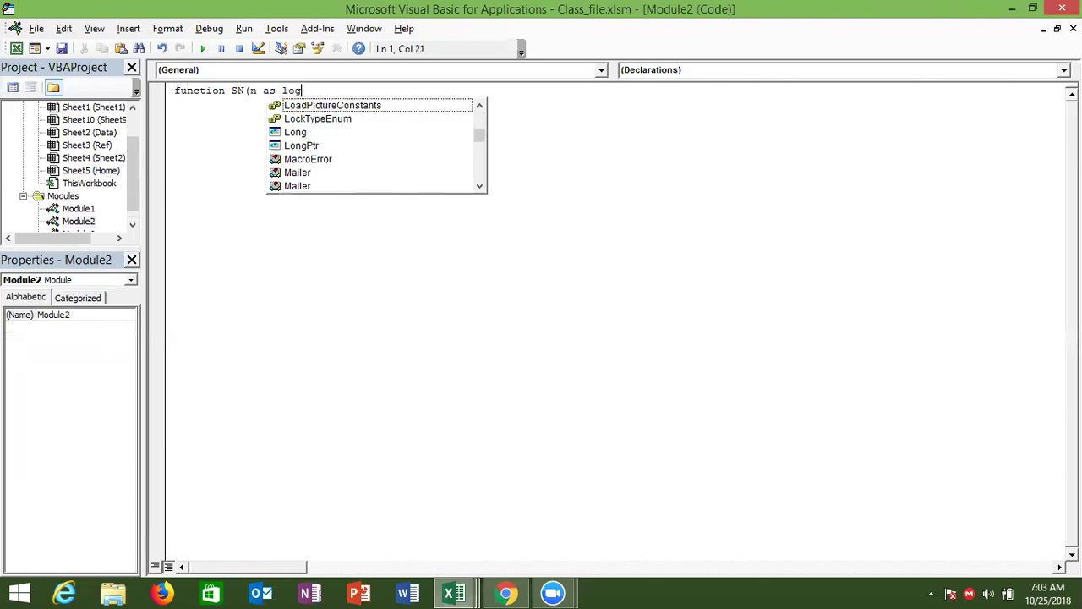
pyautogui.press('BackSpace')
pyautogui.press('Down')
pyautogui.press('Down')
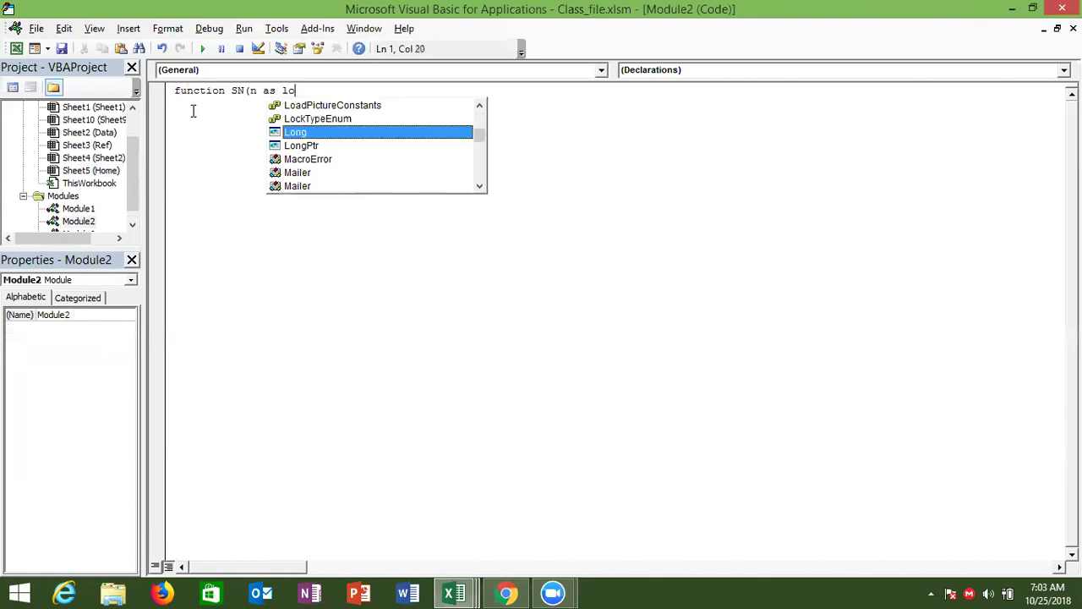
pyautogui.press('Tab')
pyautogui.write(')')
pyautogui.press('Return')
pyautogui.press('Return')
pyautogui.press('Return')
pyautogui.press('Up')
pyautogui.press('Up')
# Step: Write the function body line assigning Sheets(n).Name, then switch back to Excel
pyautogui.click(175, 115)
pyautogui.write('SN')
pyautogui.write('=')
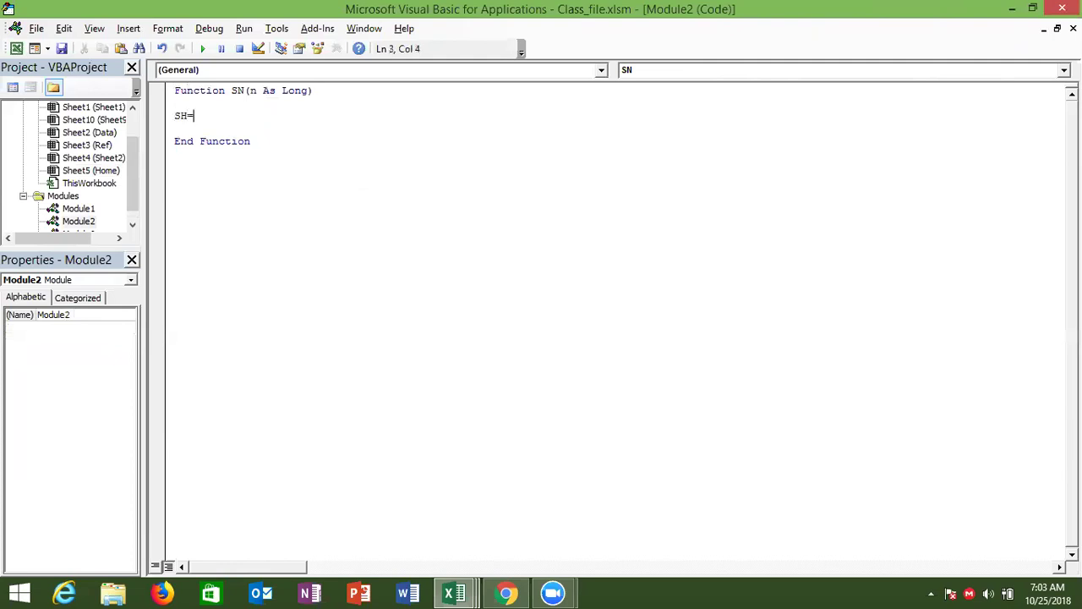
pyautogui.write('sheets')
pyautogui.write('(n')
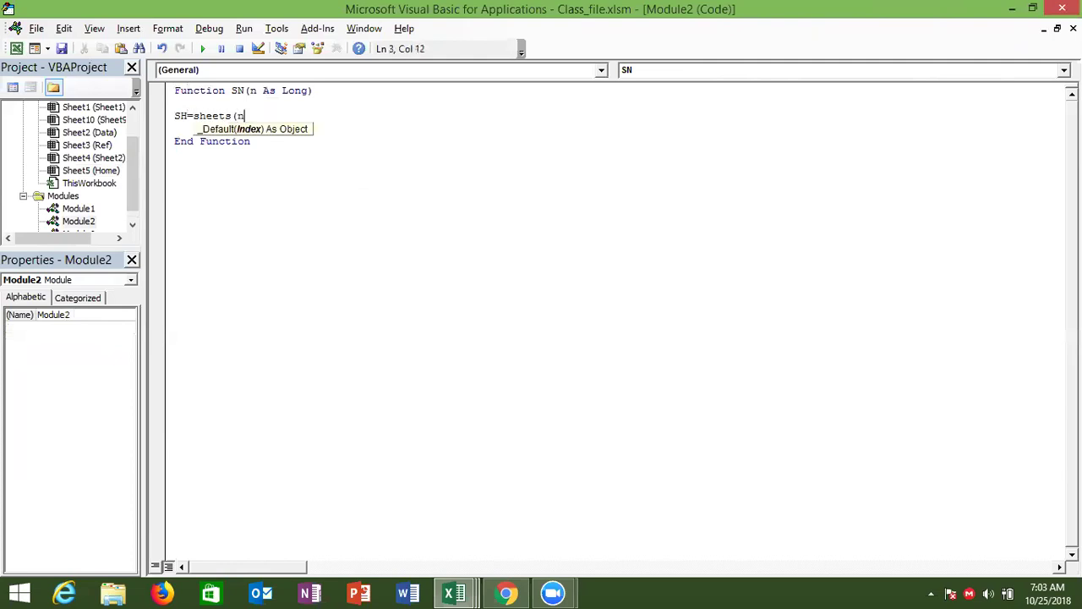
pyautogui.write(').ne')
pyautogui.press('BackSpace')
pyautogui.write('ame')
pyautogui.click(238, 142)
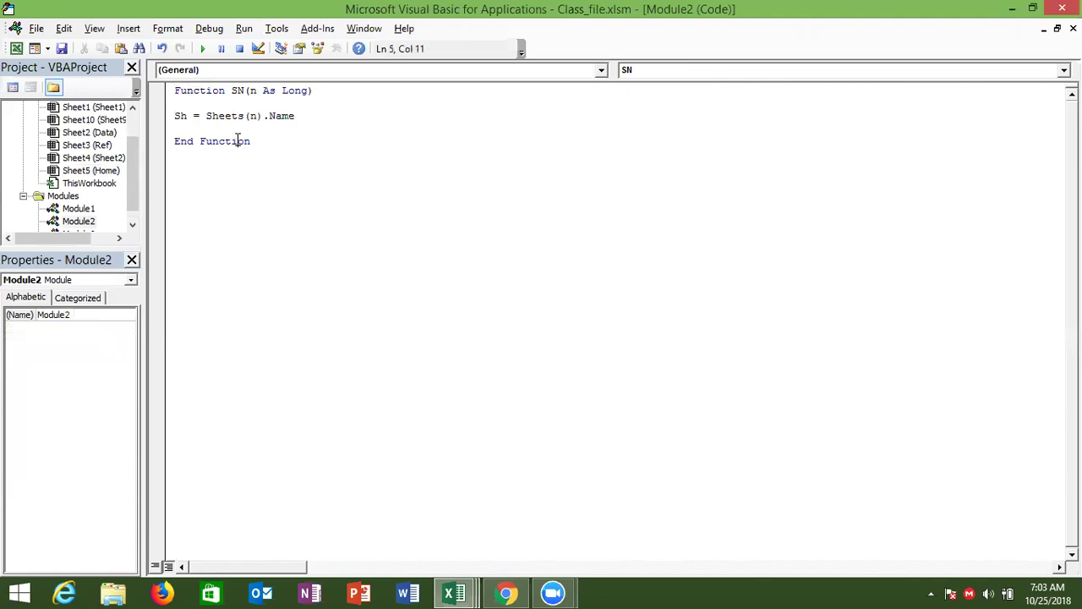
pyautogui.hotkey('alt', 'F11')
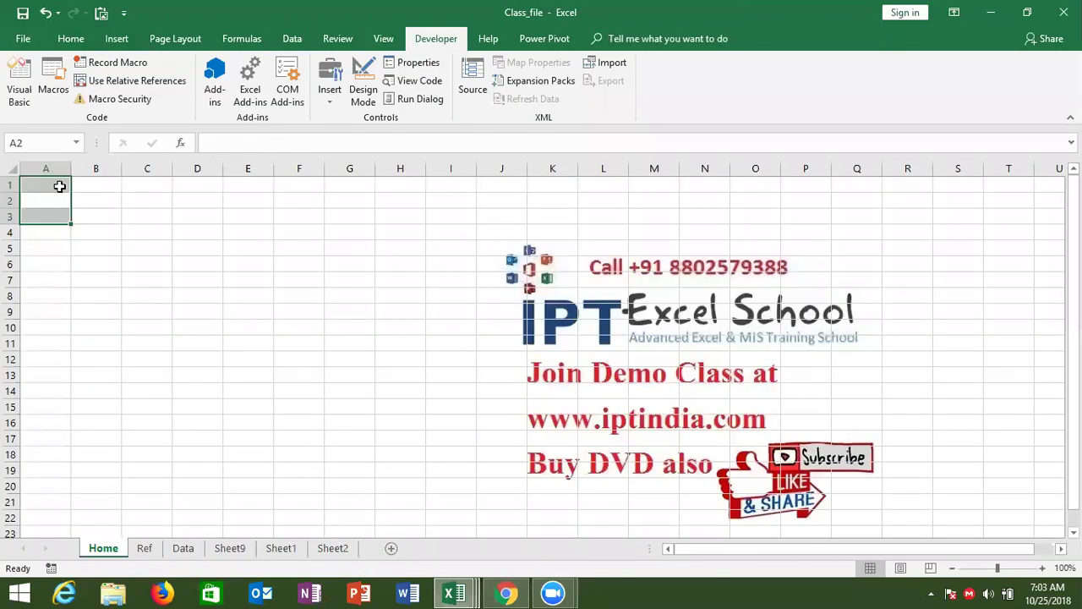
# Step: Enter =SN(ROW()) in A1 of the Home sheet, see it returns 0, and return to VBA
pyautogui.click(59, 186)
pyautogui.write('=')
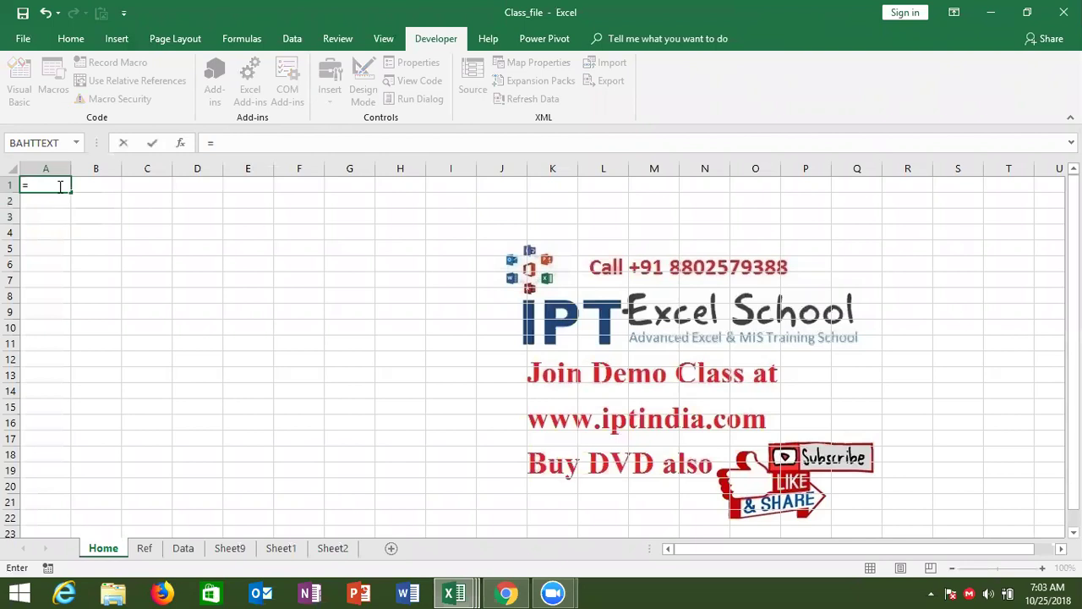
pyautogui.write('SH')
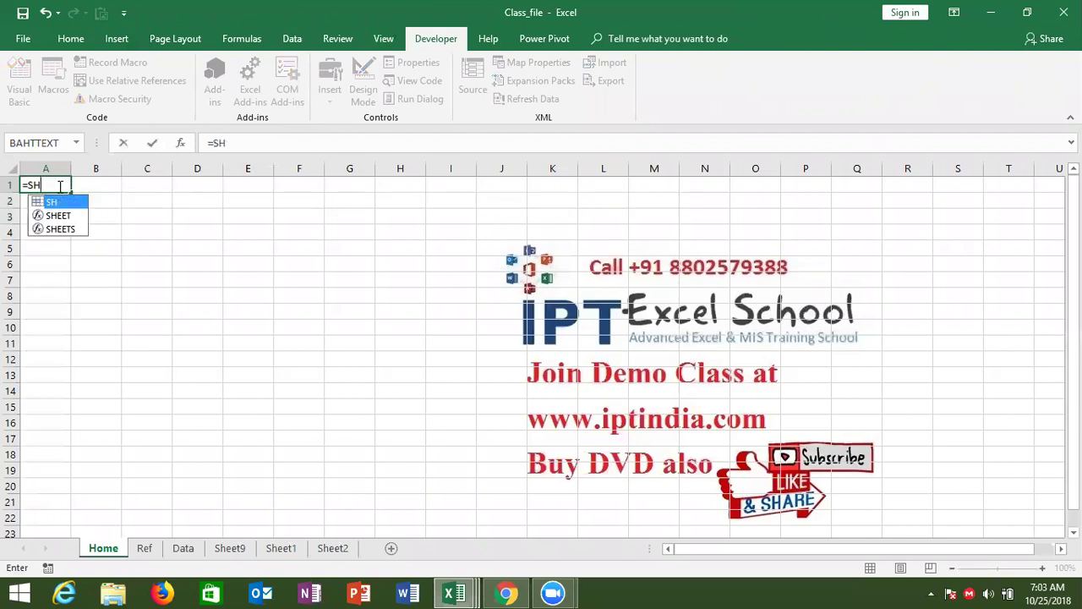
pyautogui.press('BackSpace')
pyautogui.write('n')
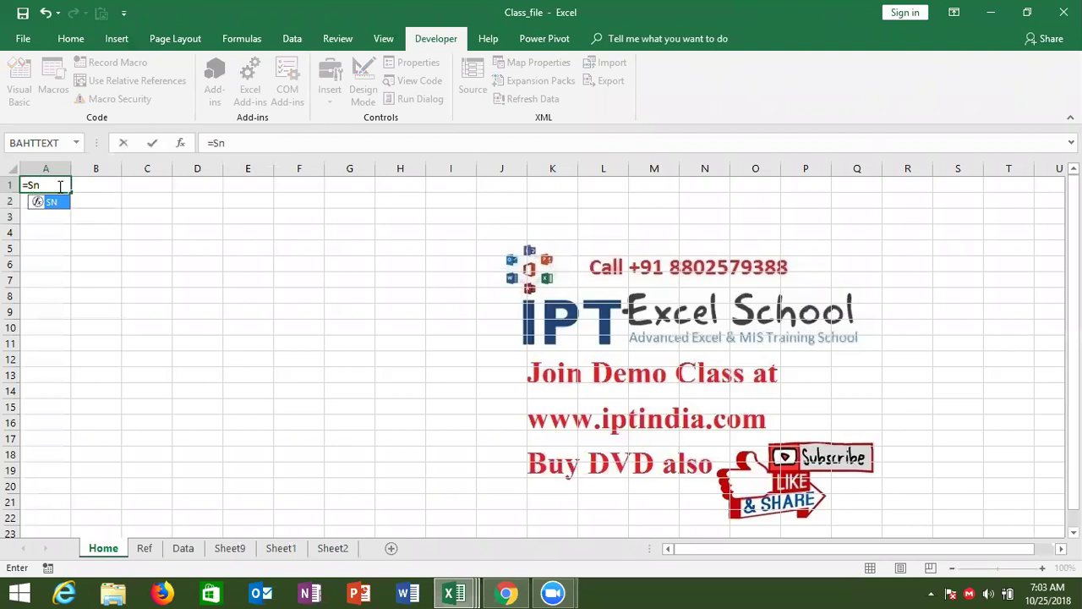
pyautogui.press('Tab')
pyautogui.write('ro')
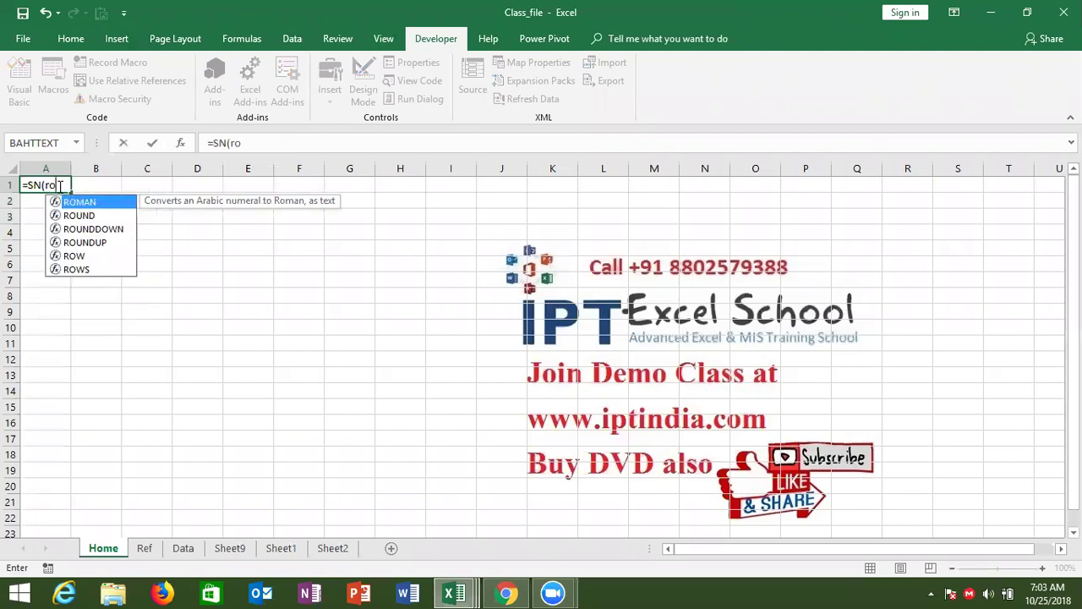
pyautogui.write('w')
pyautogui.press('Tab')
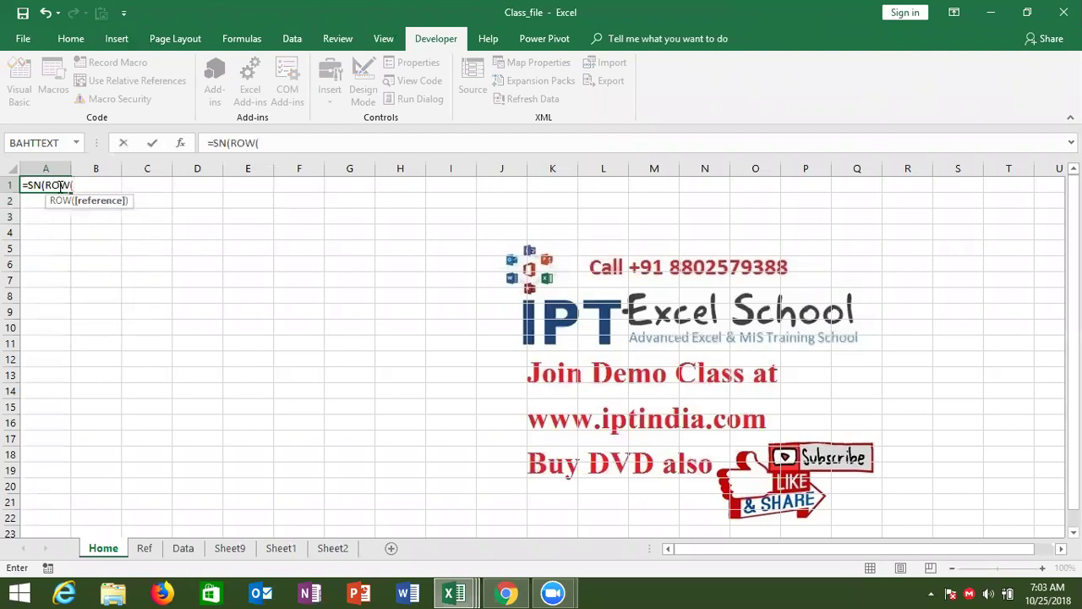
pyautogui.write('))')
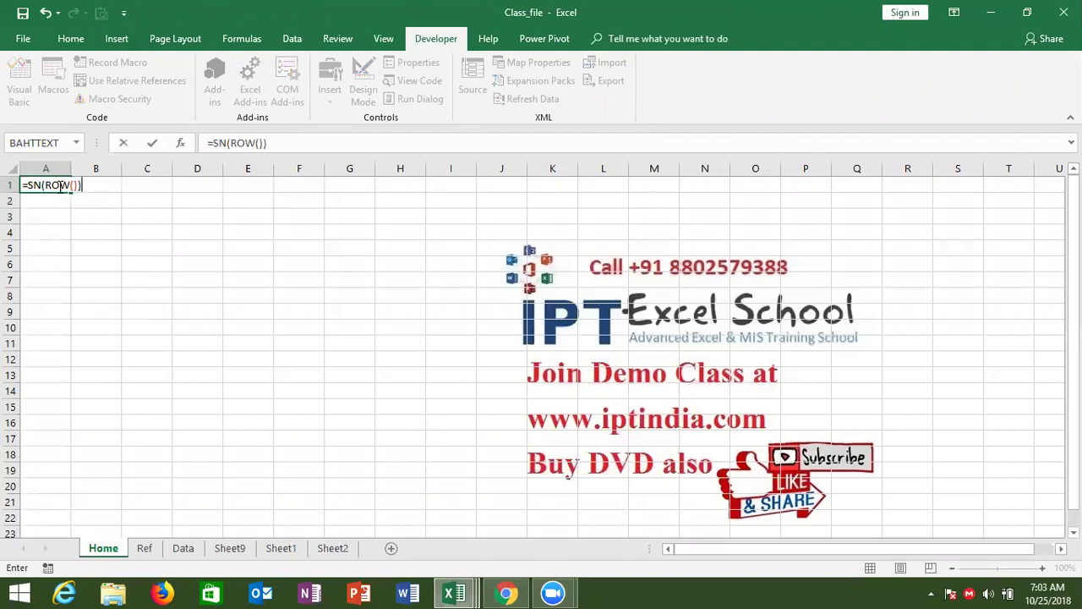
pyautogui.press('Return')
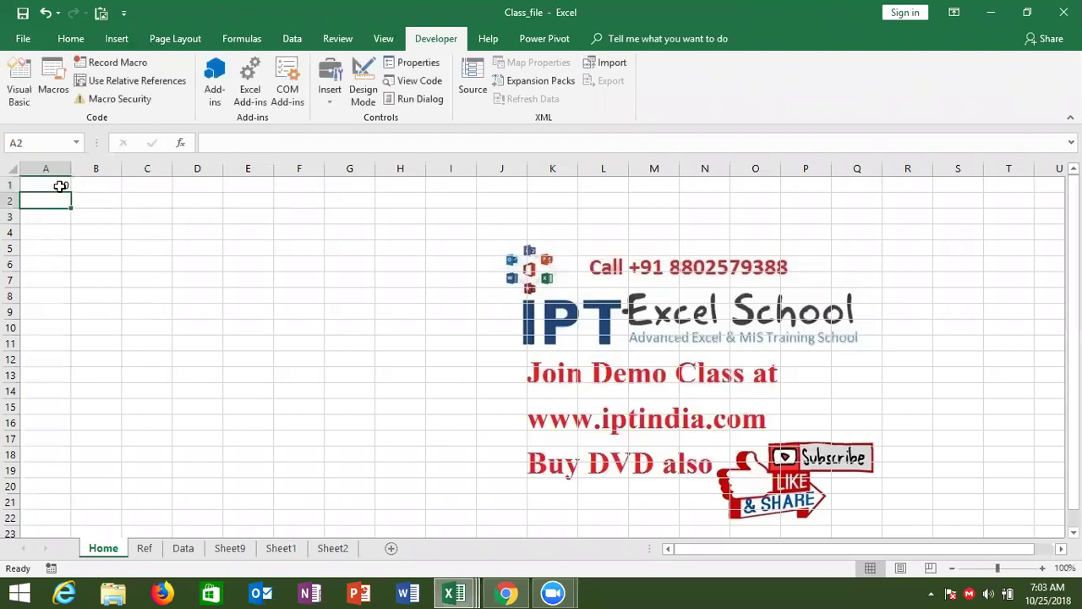
pyautogui.click(60, 186)
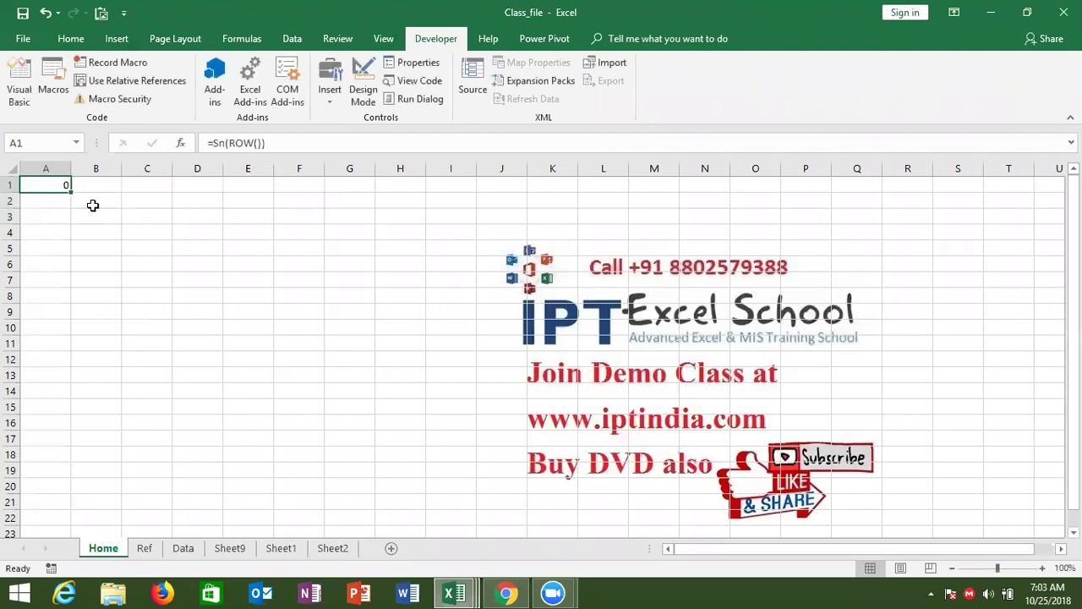
pyautogui.hotkey('alt', 'F11')
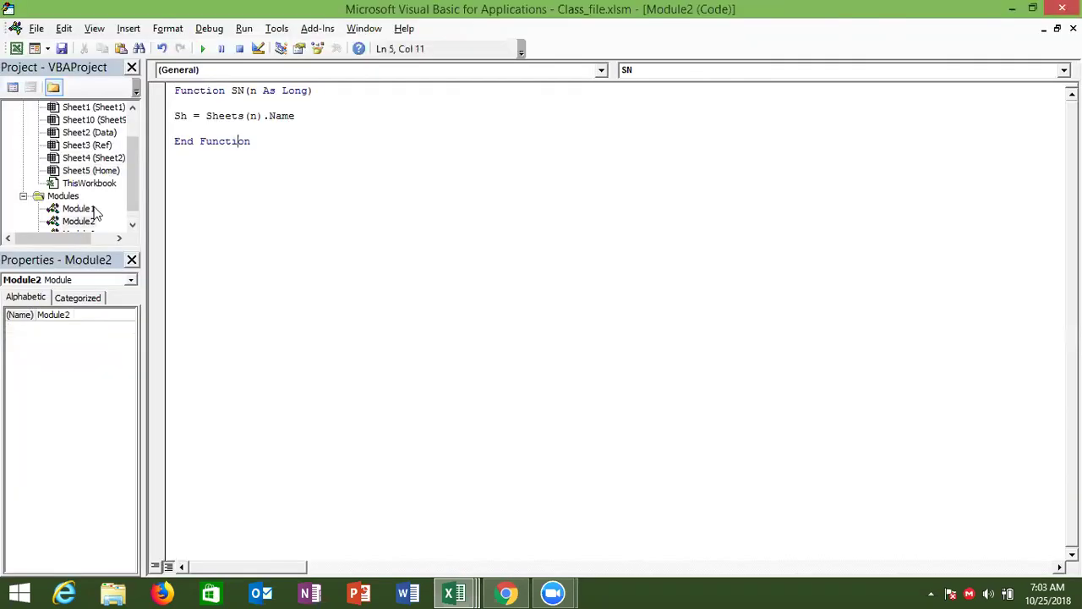
# Step: Back in the editor, temporarily rename the function to S_N
pyautogui.hotkey('alt', 'F11')
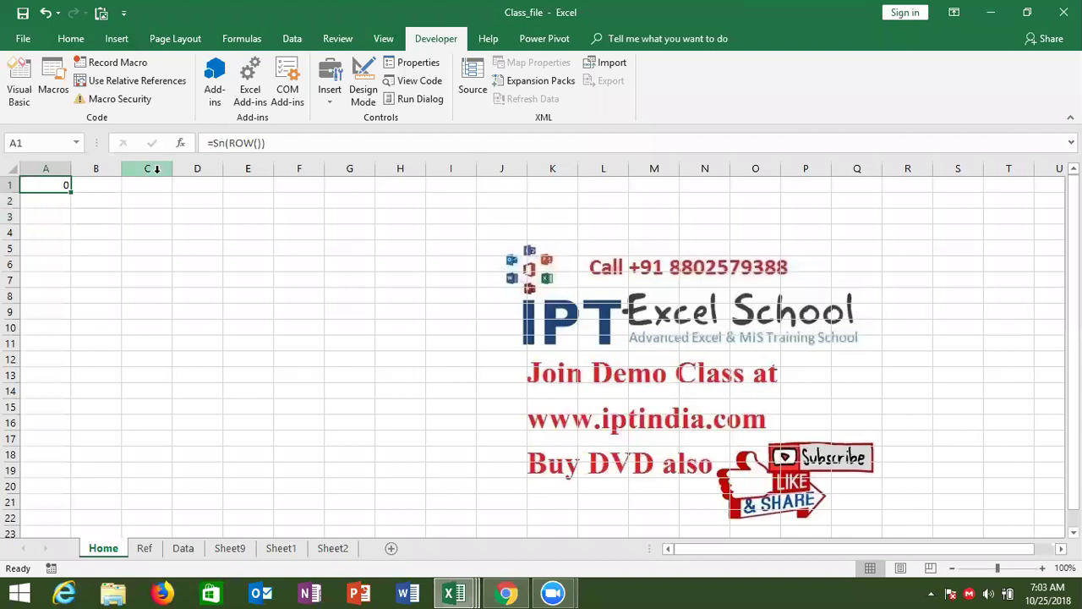
pyautogui.hotkey('alt', 'F11')
pyautogui.click(237, 90)
pyautogui.write('_N(n As Long')
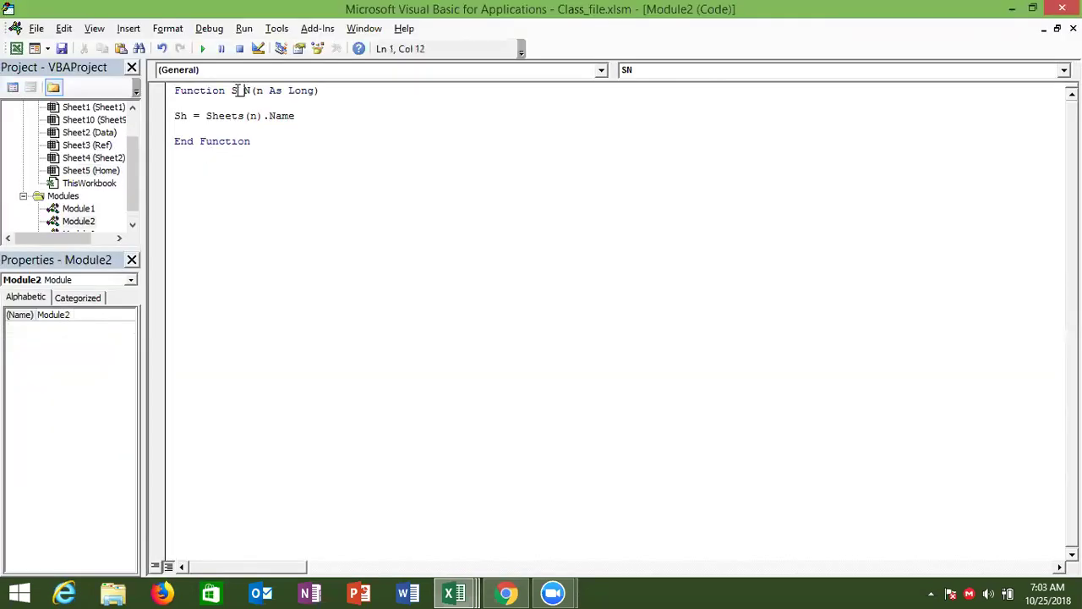
pyautogui.click(326, 131)
pyautogui.moveTo(132, 154); pyautogui.dragTo(132, 140)
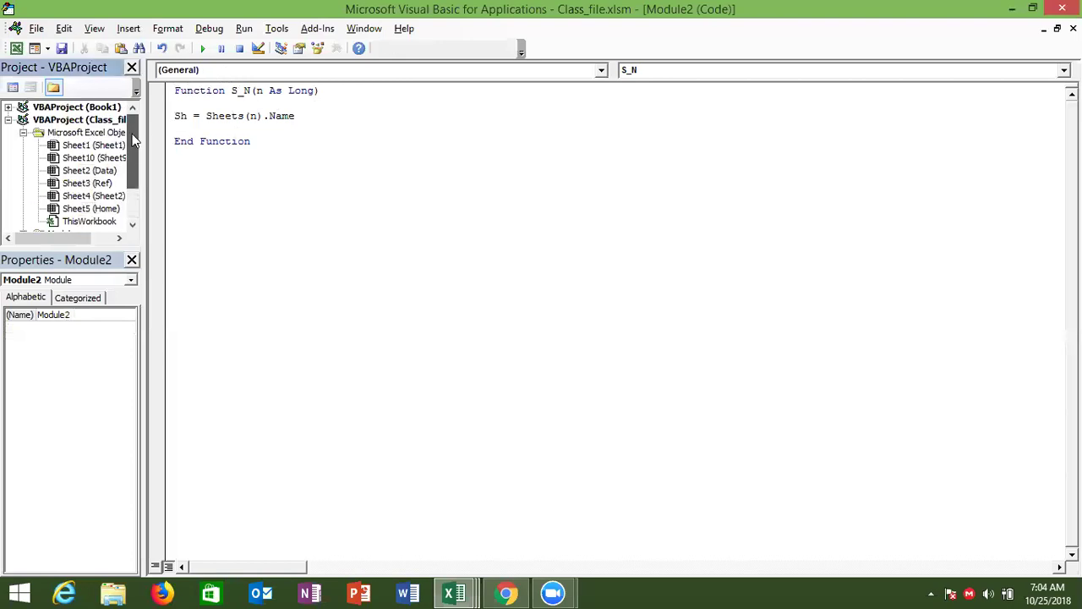
pyautogui.click(197, 166)
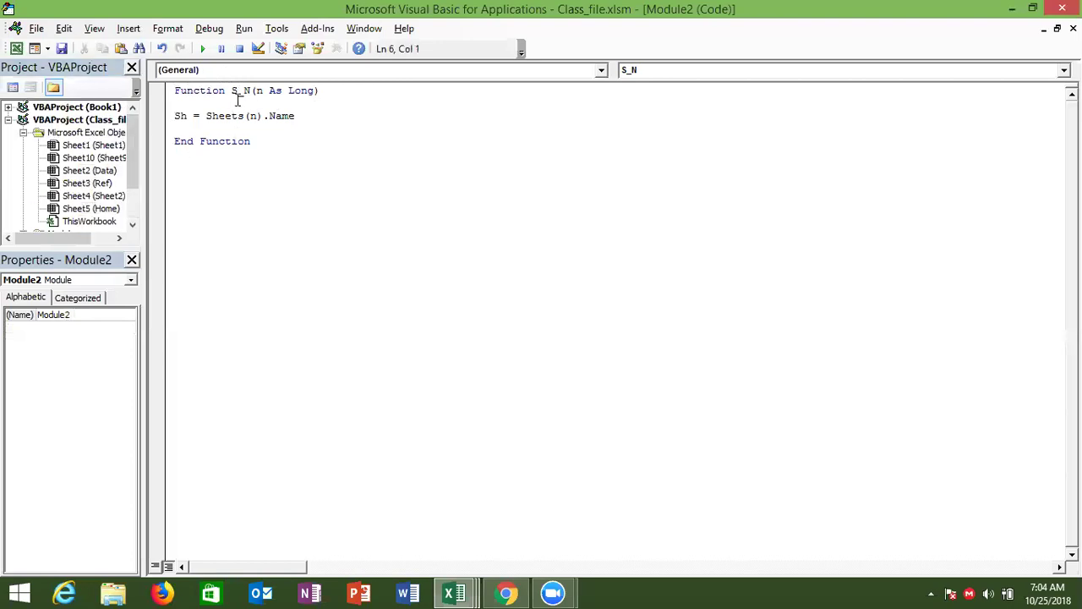
# Step: Replace Sh with SN on the assignment line so it reads SN = Sheets(n).Name
pyautogui.click(180, 116)
pyautogui.press('BackSpace')
pyautogui.press('Delete')
pyautogui.write('n')
pyautogui.hotkey('ctrl', 'z')
pyautogui.press('BackSpace')
pyautogui.press('BackSpace')
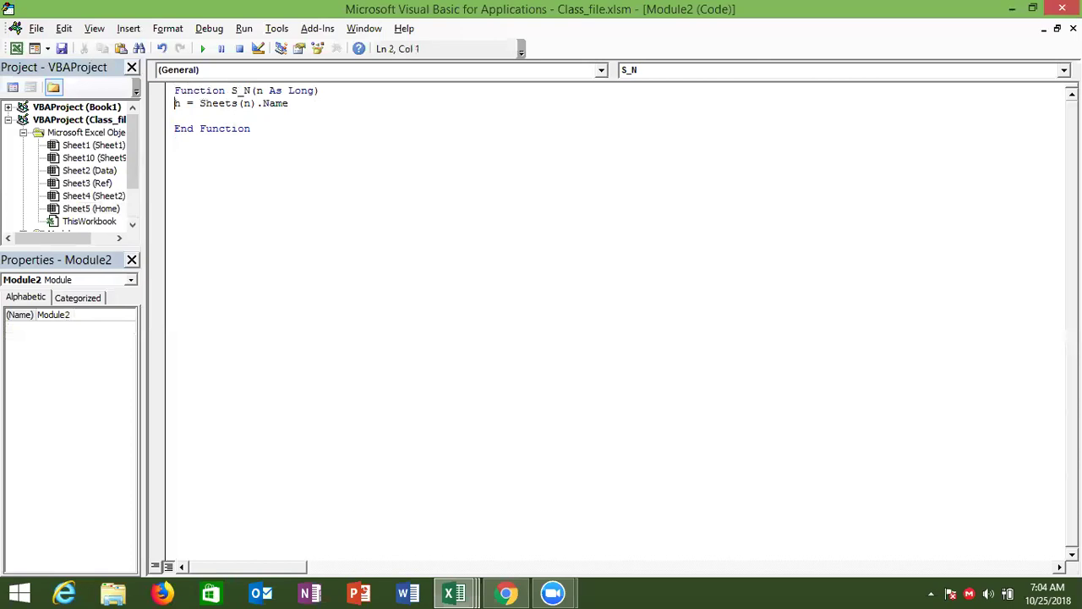
pyautogui.press('Delete')
pyautogui.write('SN')
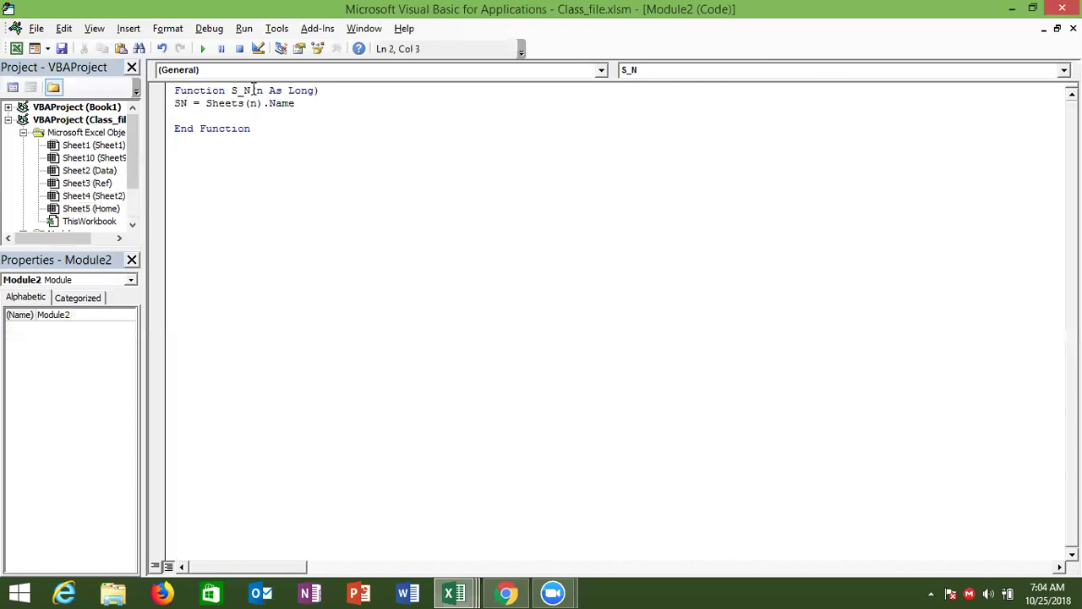
# Step: Restore the function name to SN by removing the underscore, then return to Excel
pyautogui.click(242, 93)
pyautogui.press('BackSpace')
pyautogui.click(243, 126)
pyautogui.doubleClick(243, 128)
pyautogui.click(243, 115)
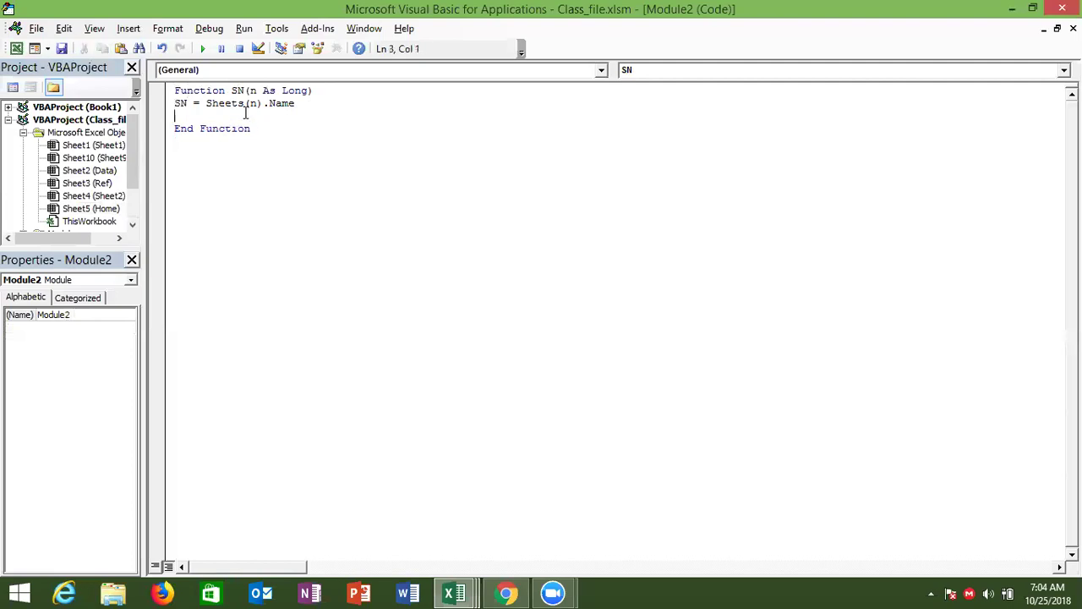
pyautogui.hotkey('alt', 'F11')
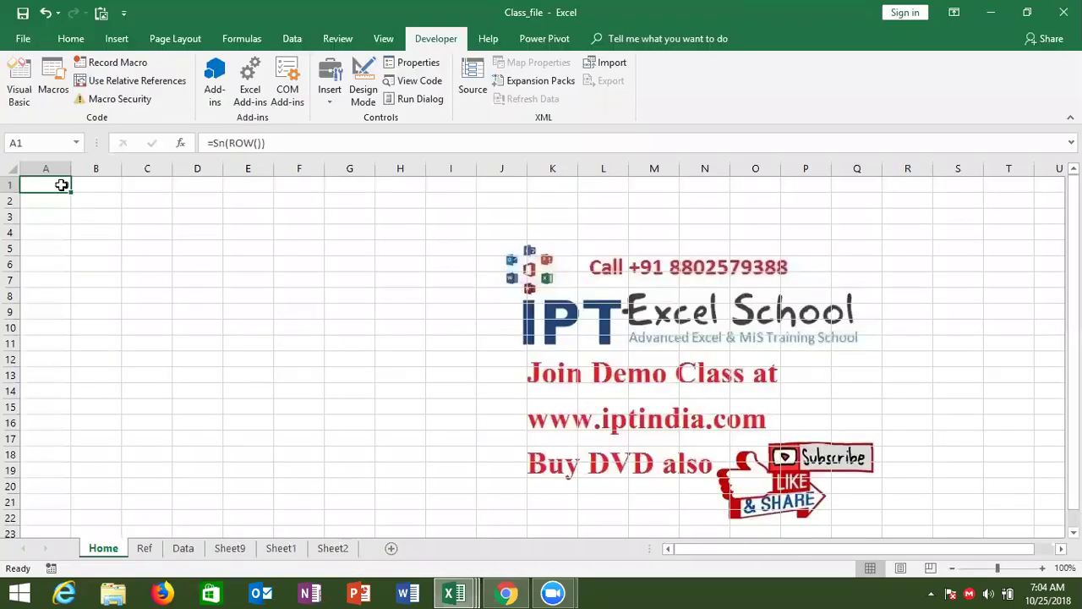
# Step: Re-enter A1's Sn(ROW()) sheet-name formula and copy it down to A15
pyautogui.doubleClick(61, 185)
pyautogui.press('Return')
pyautogui.click(64, 190)
pyautogui.moveTo(72, 191); pyautogui.dragTo(52, 416)
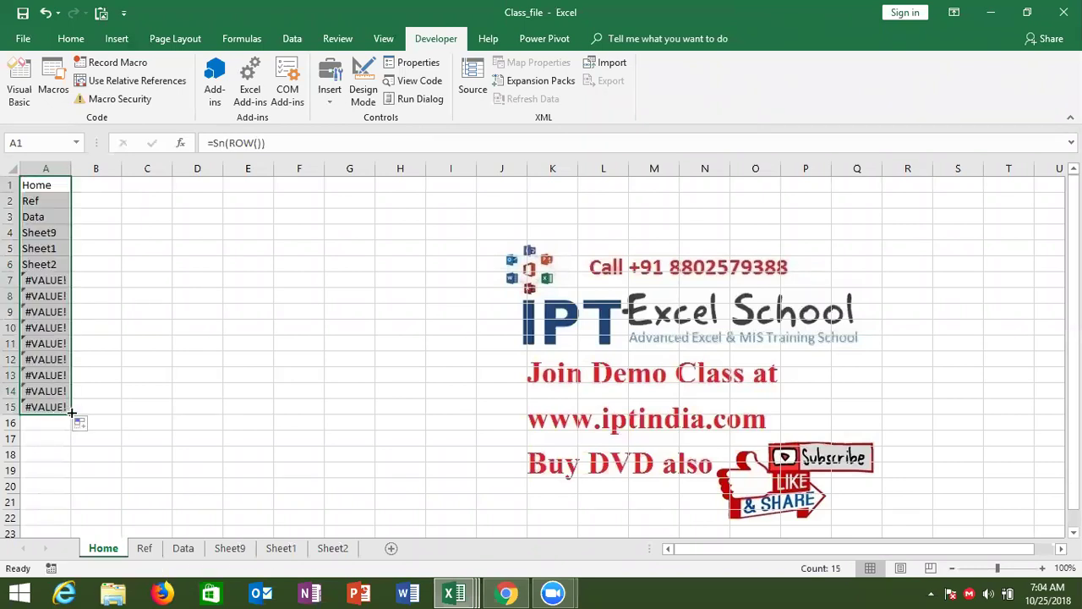
pyautogui.click(51, 184)
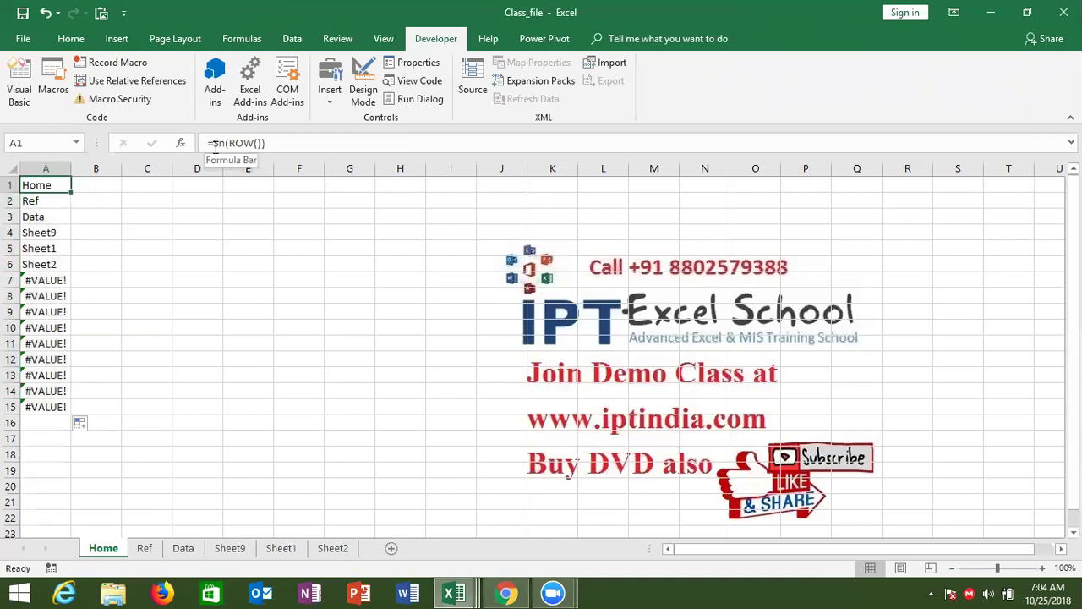
# Step: Wrap A1's formula as =IFERROR(Sn(ROW()),"") so errors show blank
pyautogui.click(215, 145)
pyautogui.write('if')
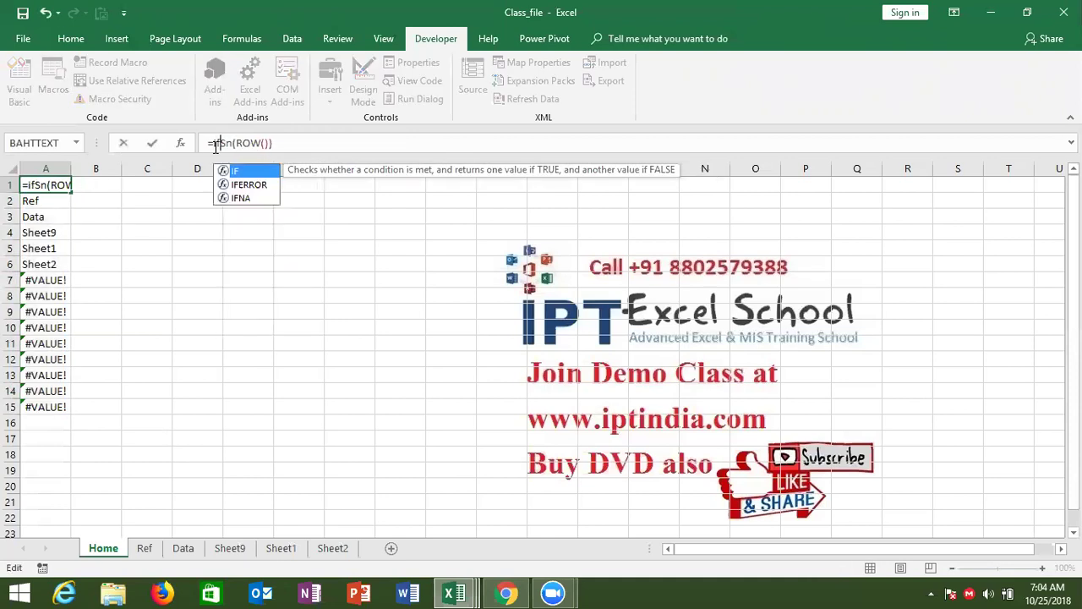
pyautogui.press('Down')
pyautogui.press('Tab')
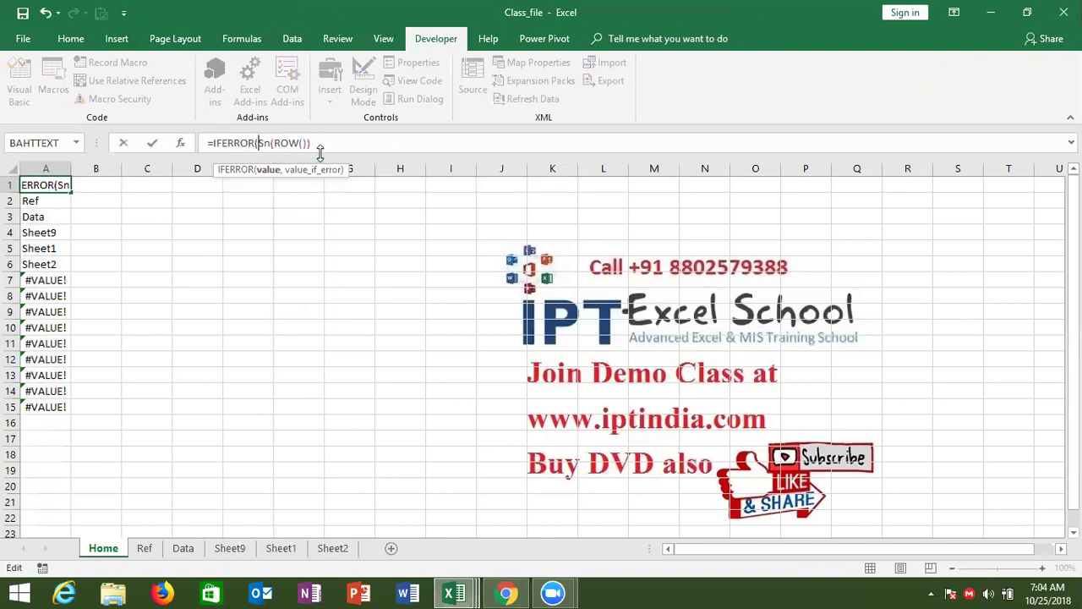
pyautogui.write('),"")')
pyautogui.press('Return')
pyautogui.press('Up')
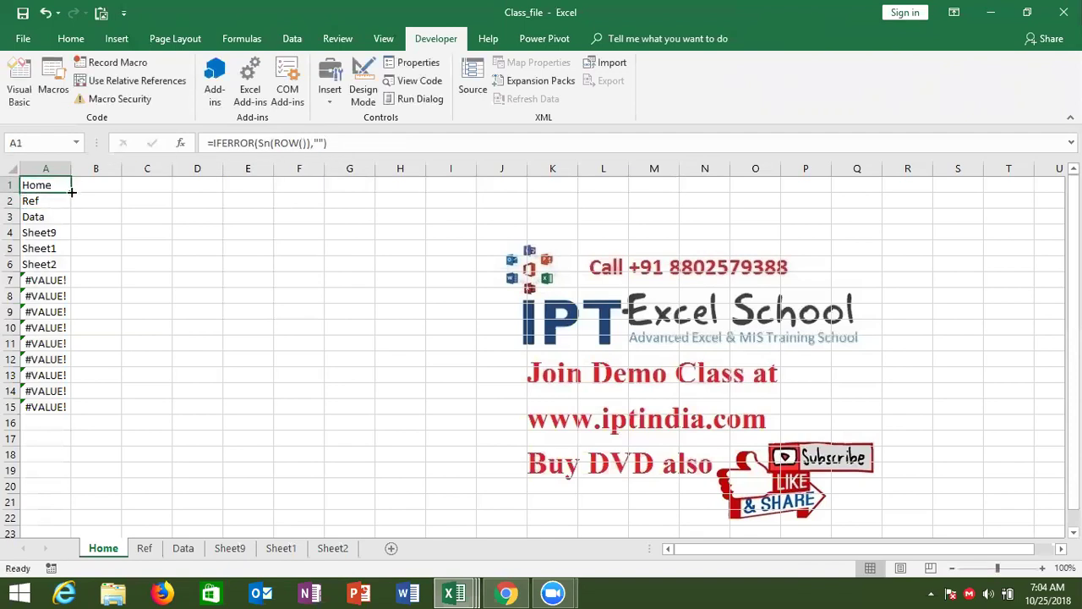
# Step: Fill the IFERROR formula down column A and confirm rows after Sheet2 are blank
pyautogui.doubleClick(71, 192)
pyautogui.click(49, 246)
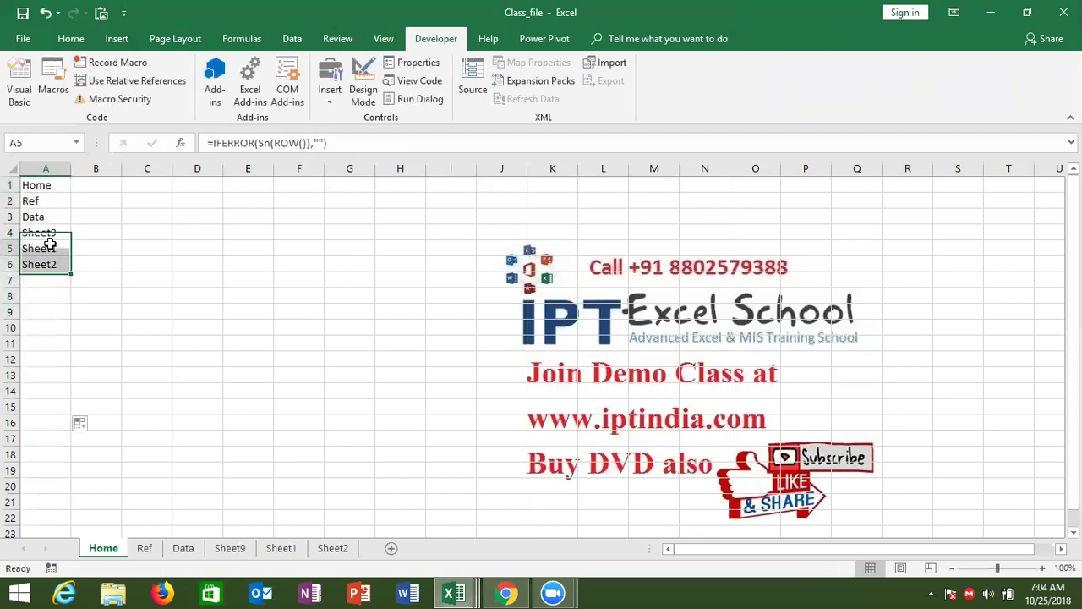
pyautogui.press('Down')
pyautogui.press('Down')
pyautogui.press('Down')
pyautogui.press('Down')
pyautogui.press('Down')
pyautogui.press('Down')
pyautogui.press('Down')
pyautogui.press('Down')
pyautogui.press('Down')
pyautogui.press('Down')
pyautogui.press('Up')
pyautogui.hotkey('ctrl', 'Up')
pyautogui.press('Down')
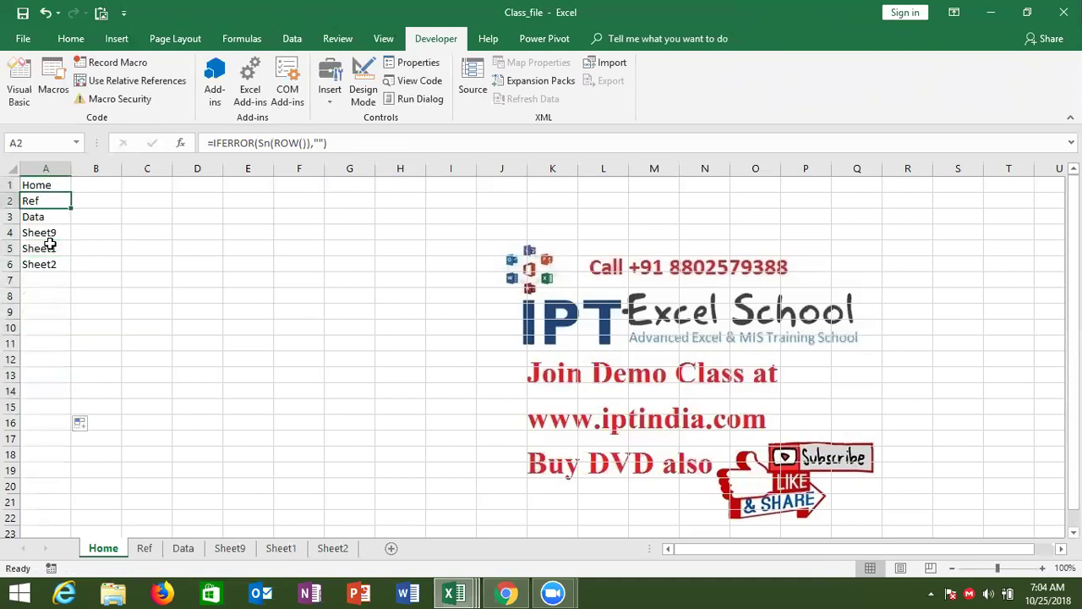
pyautogui.hotkey('ctrl', 'Down')
pyautogui.press('Down')
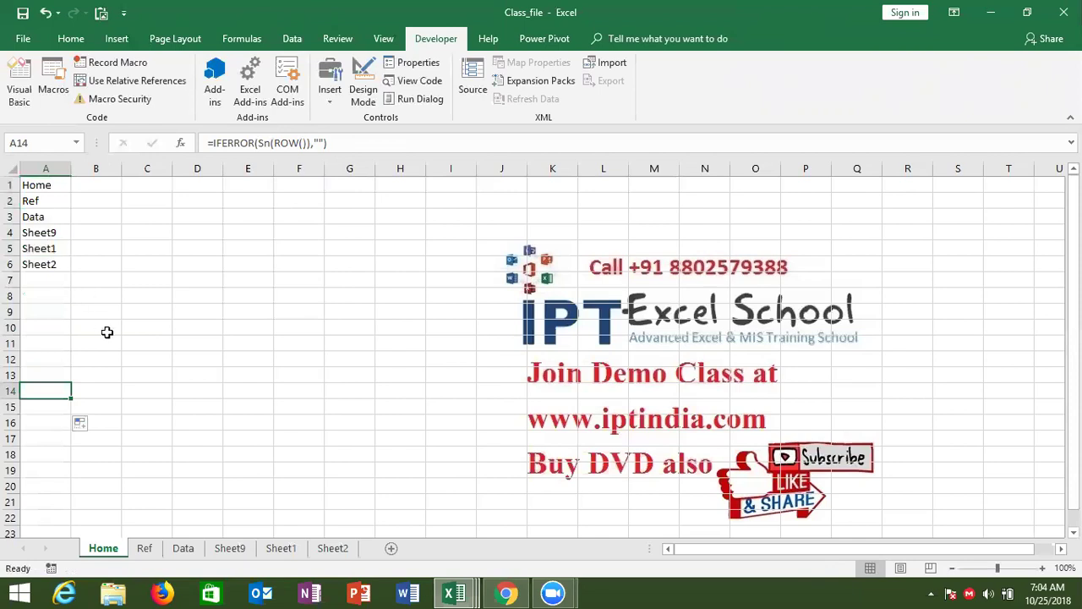
# Step: Rename the Ref sheet to Ex1 and recalculate A2 on Home to show it
pyautogui.click(145, 548)
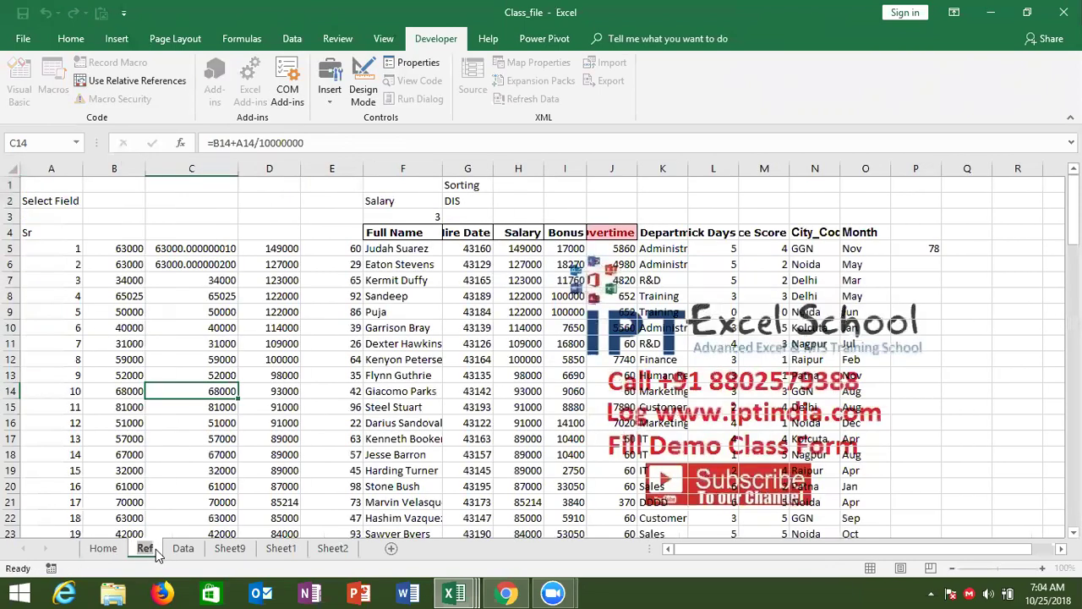
pyautogui.write('Ex1')
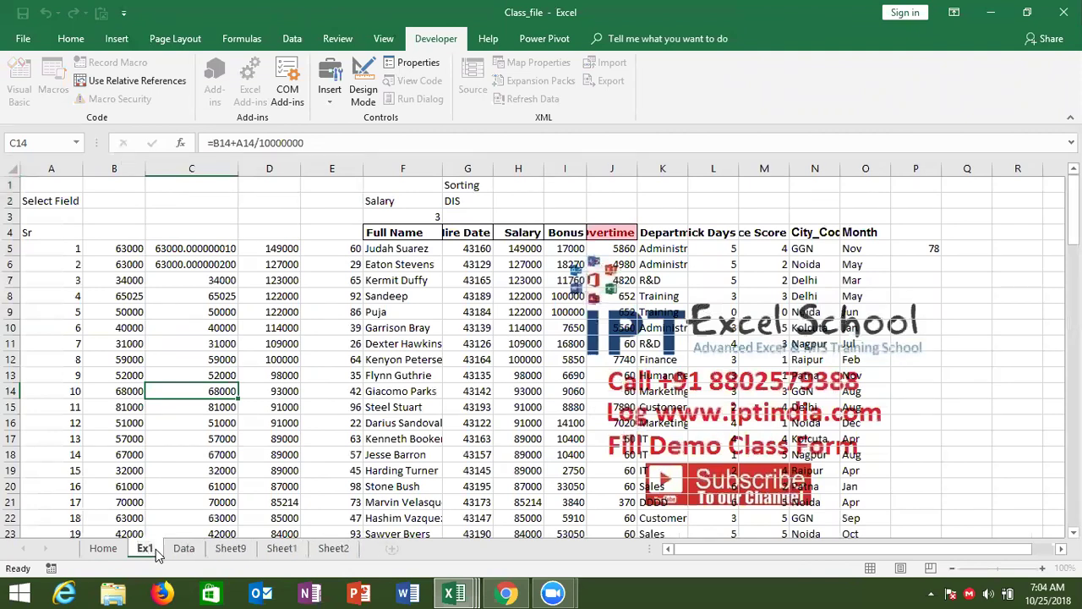
pyautogui.press('Return')
pyautogui.click(93, 549)
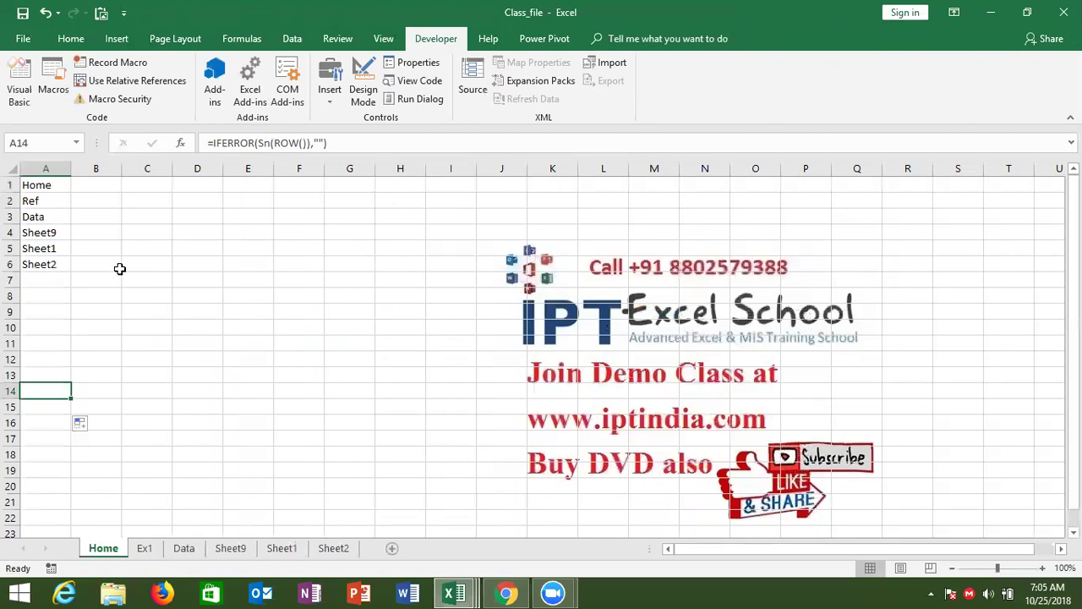
pyautogui.click(114, 267)
pyautogui.click(62, 207)
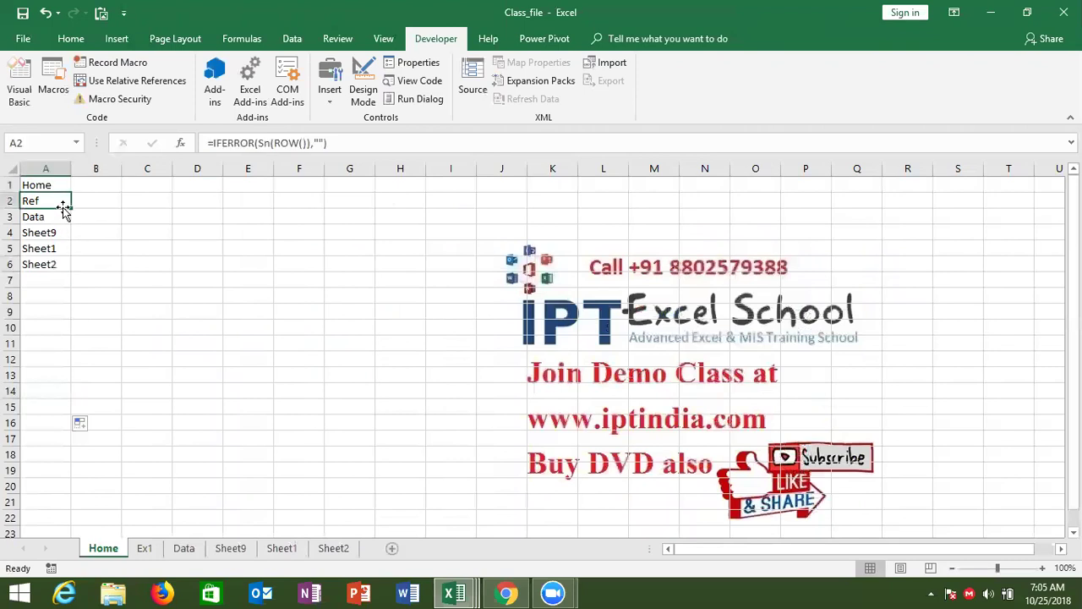
pyautogui.doubleClick(59, 200)
pyautogui.press('Return')
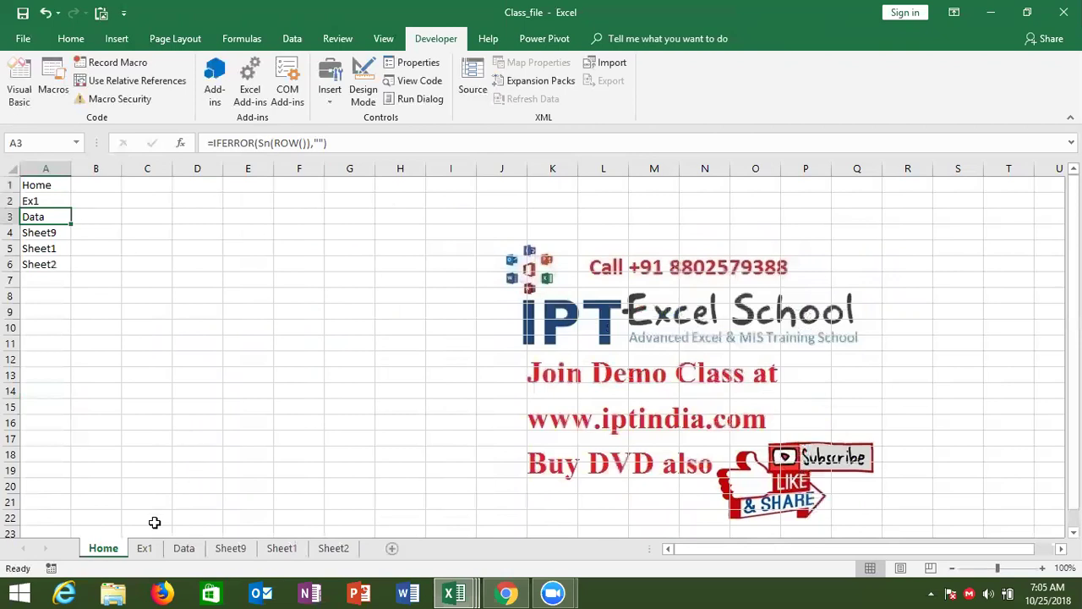
# Step: Add a new sheet (Sheet4) and refill the sheet-name formula down through A15
pyautogui.click(387, 549)
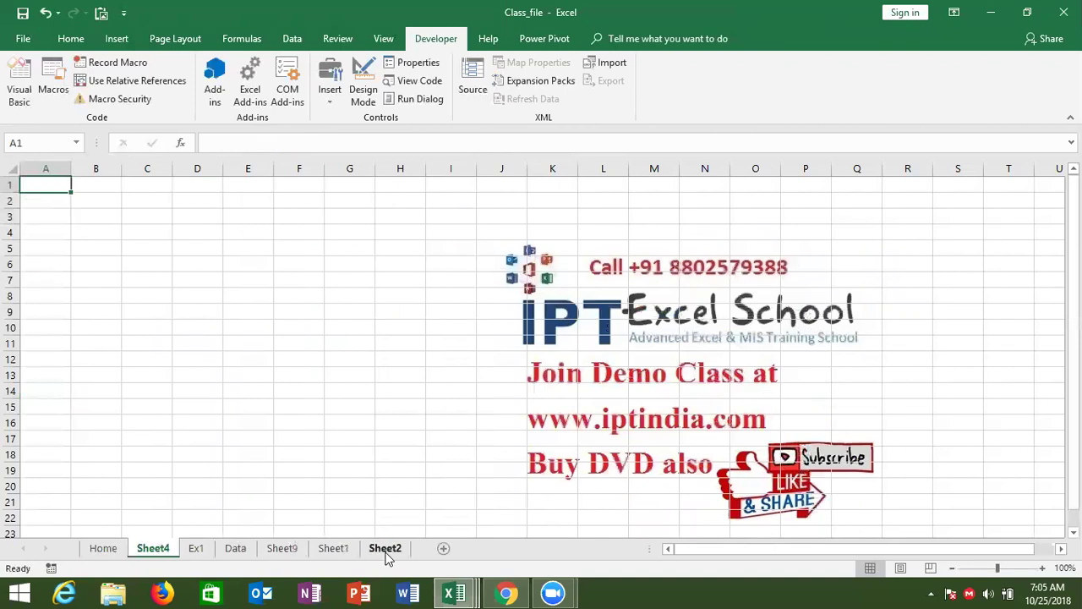
pyautogui.click(105, 550)
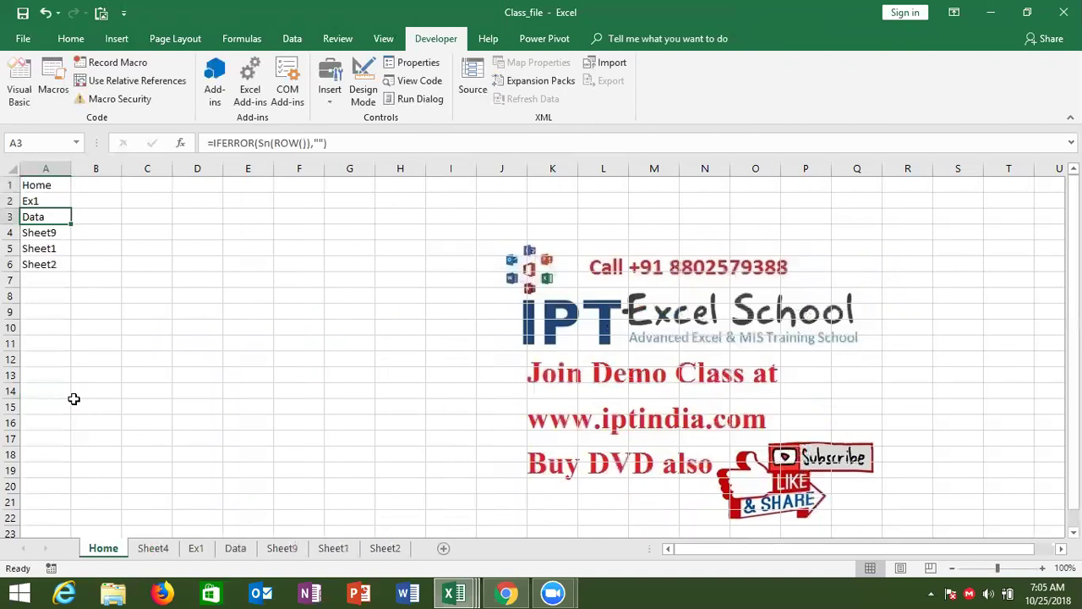
pyautogui.click(48, 201)
pyautogui.click(59, 265)
pyautogui.click(67, 283)
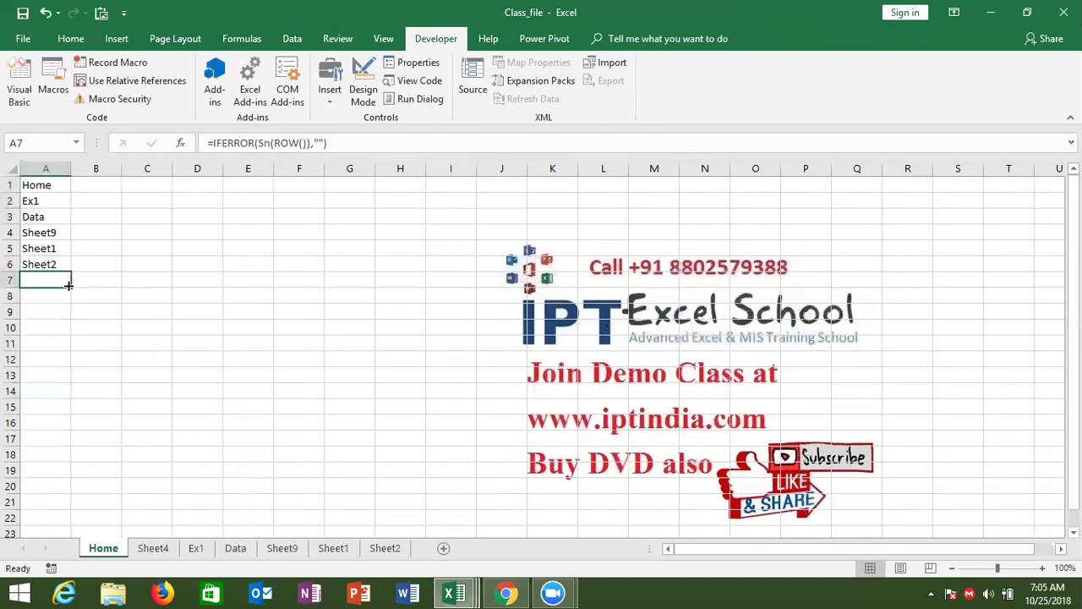
pyautogui.moveTo(71, 289); pyautogui.dragTo(71, 412)
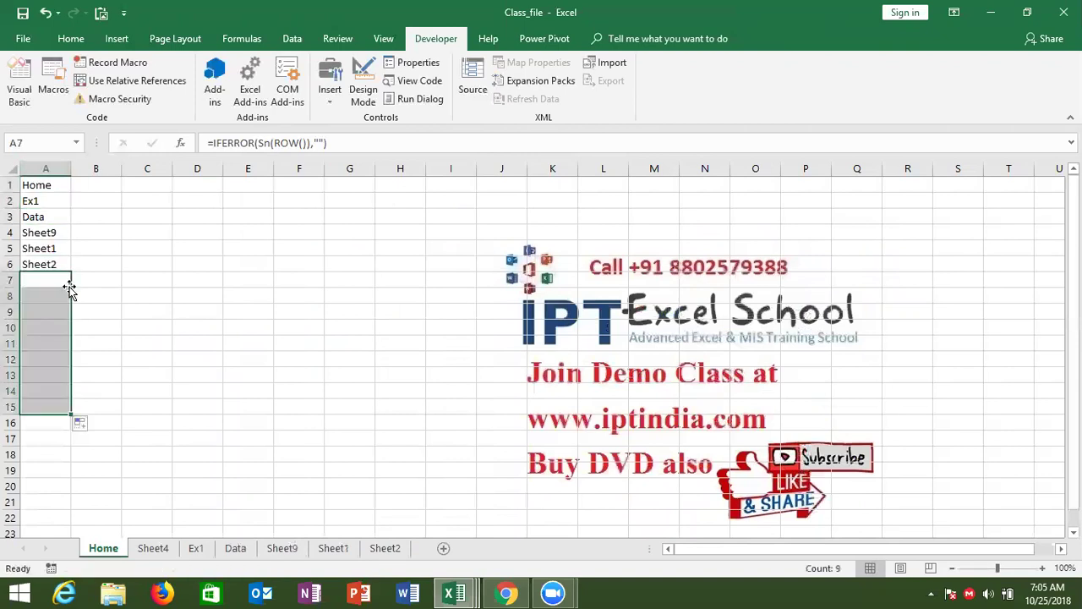
# Step: Refill column A from A1 so it lists Home, Sheet4, Ex1, Data, Sheet9, Sheet1, Sheet2
pyautogui.click(66, 204)
pyautogui.doubleClick(70, 205)
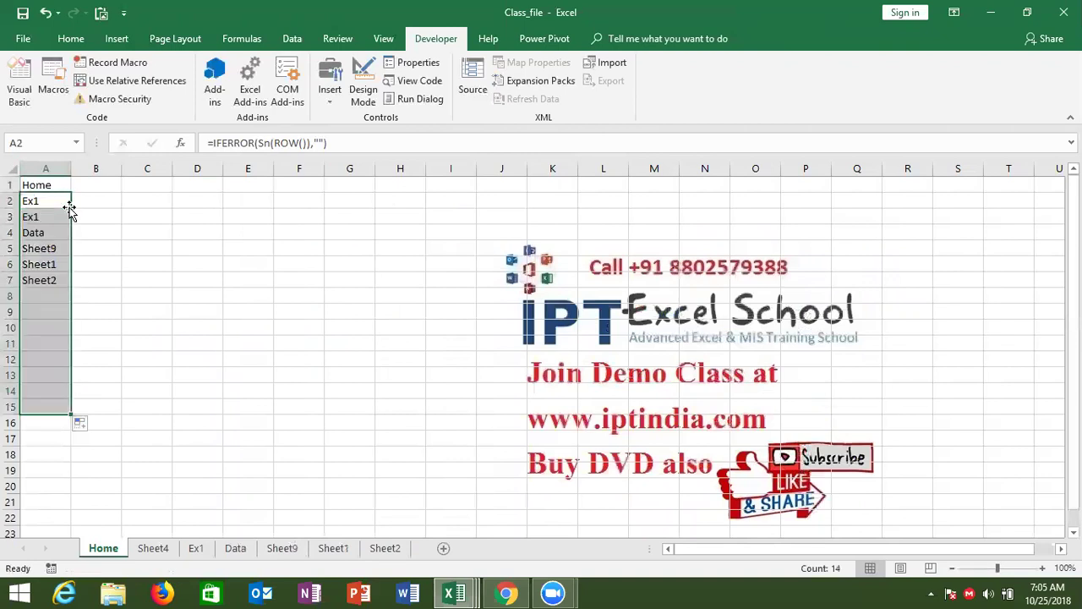
pyautogui.click(99, 259)
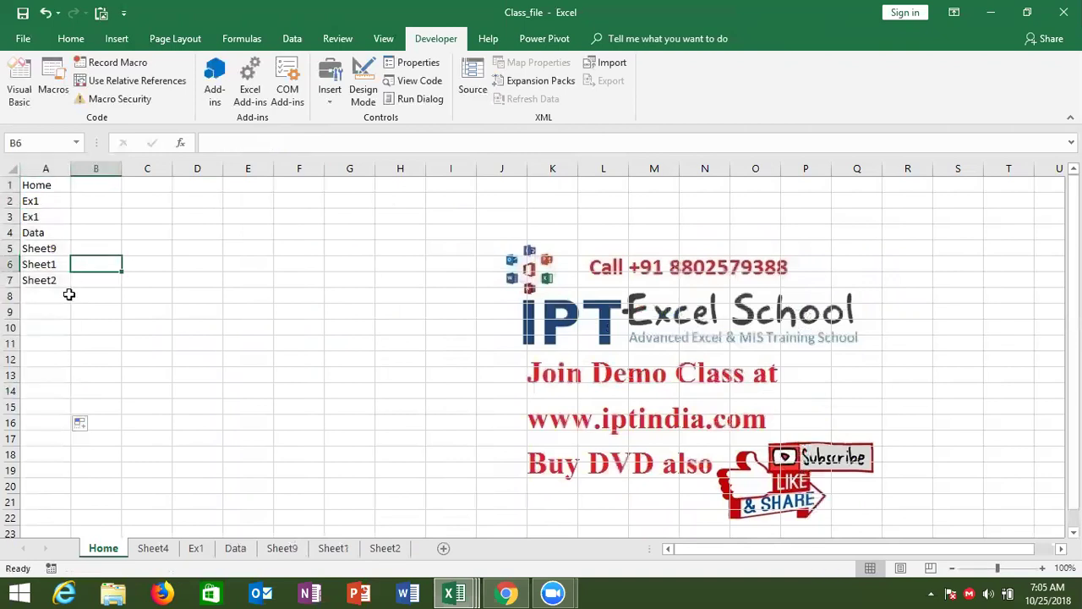
pyautogui.click(57, 198)
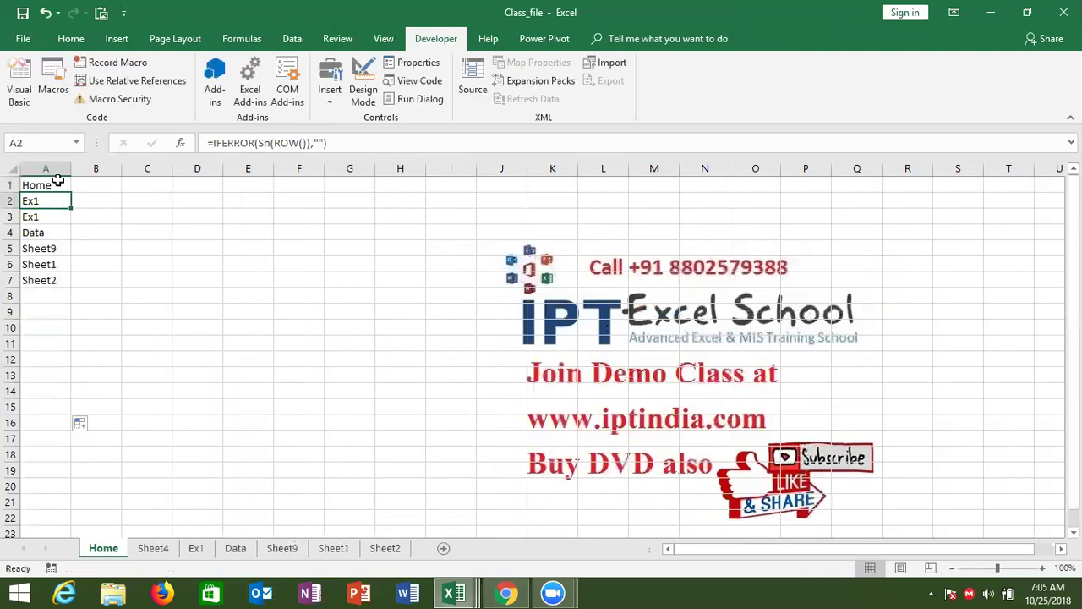
pyautogui.click(58, 181)
pyautogui.doubleClick(71, 192)
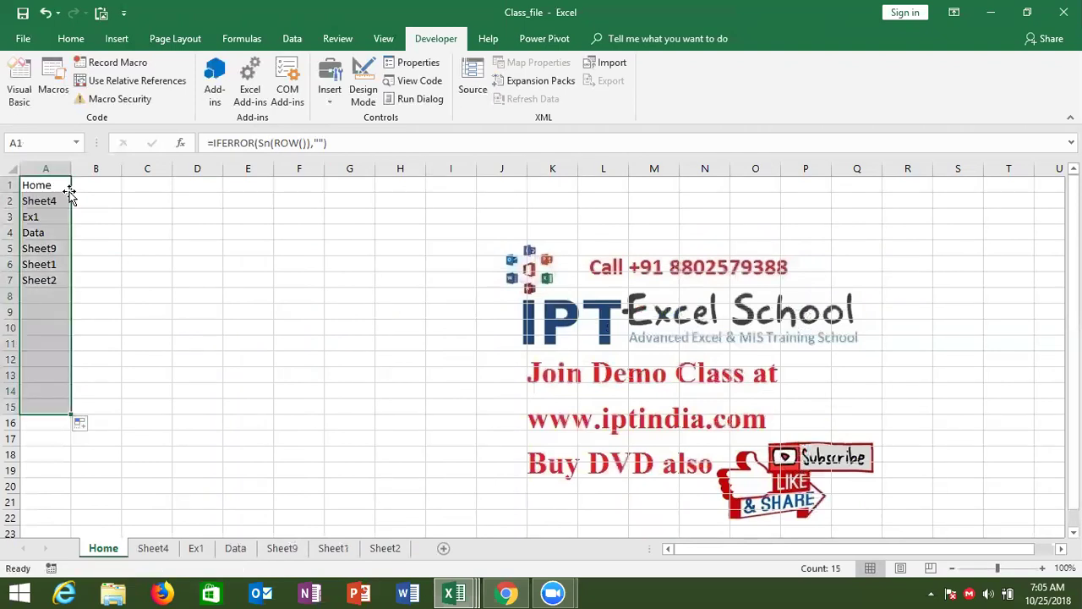
pyautogui.click(119, 228)
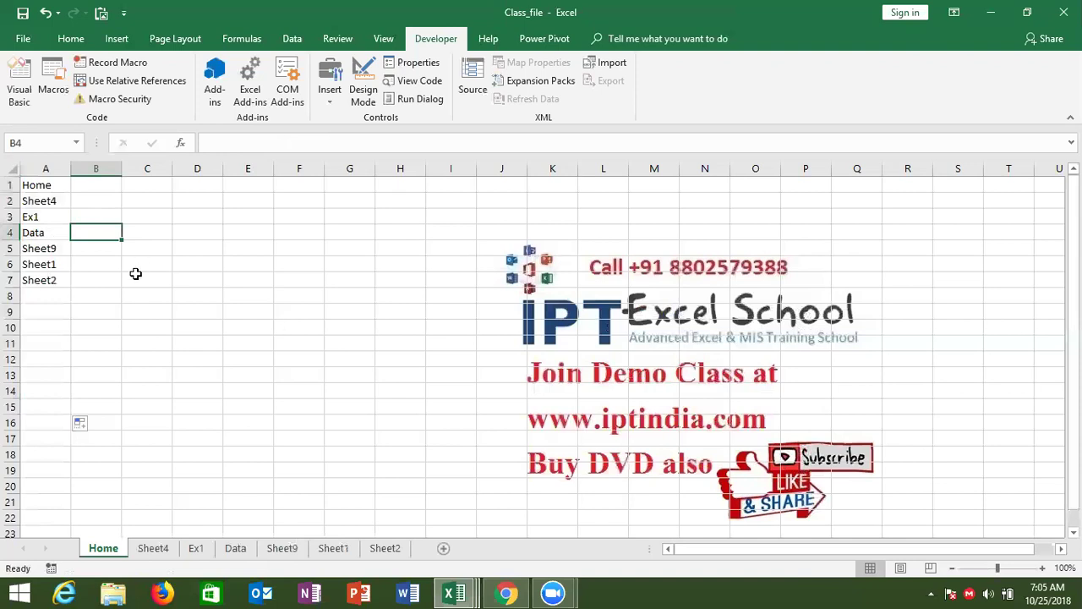
# Step: Inspect the sheet-name formulas and blank A8 in column A, then bring up the Formulas ribbon
pyautogui.click(56, 217)
pyautogui.click(50, 292)
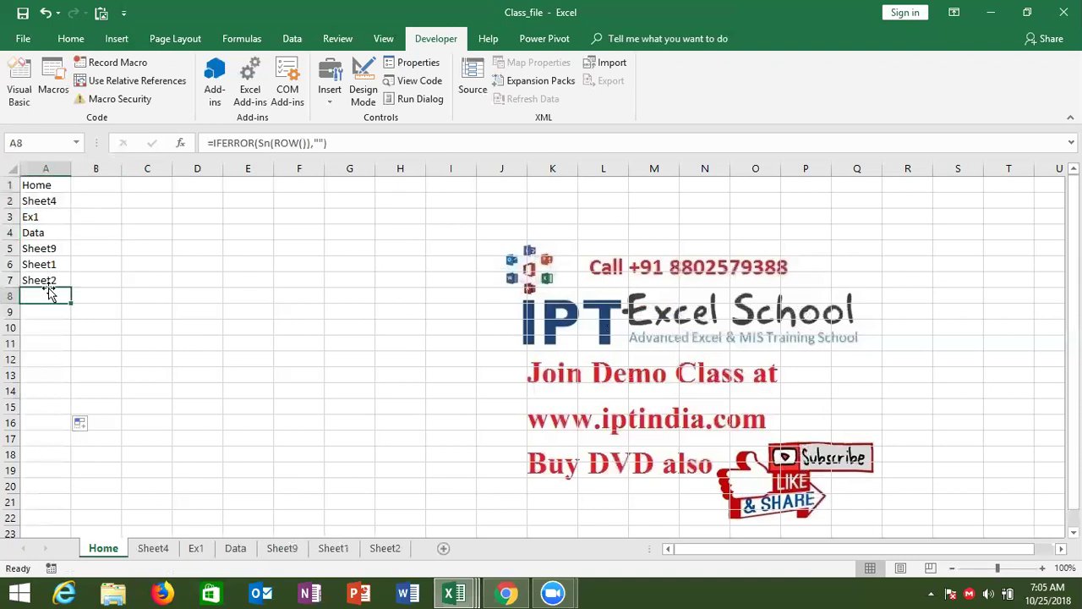
pyautogui.click(65, 200)
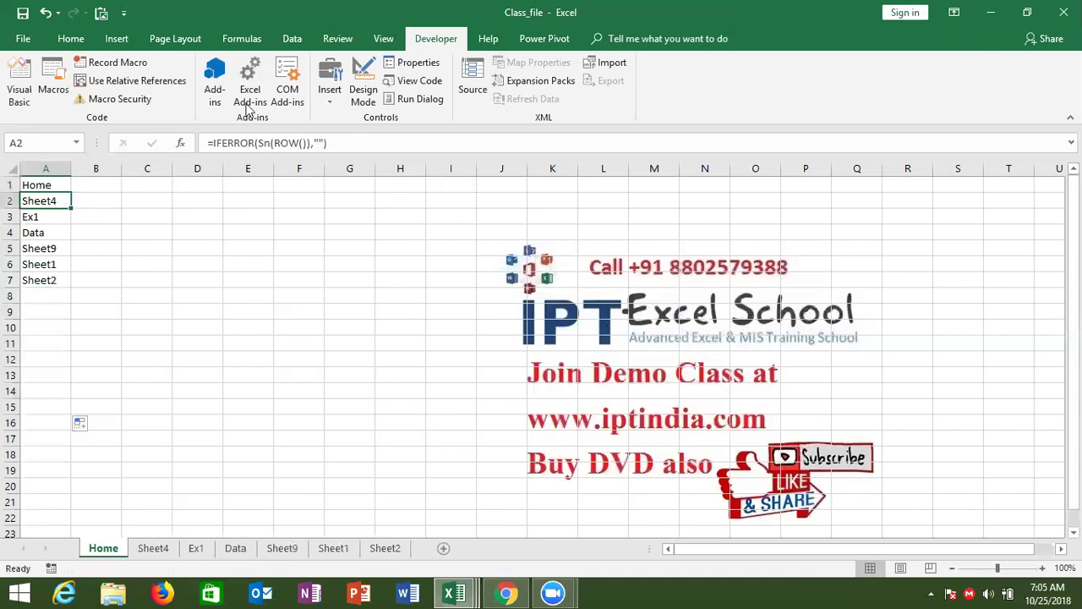
pyautogui.click(254, 39)
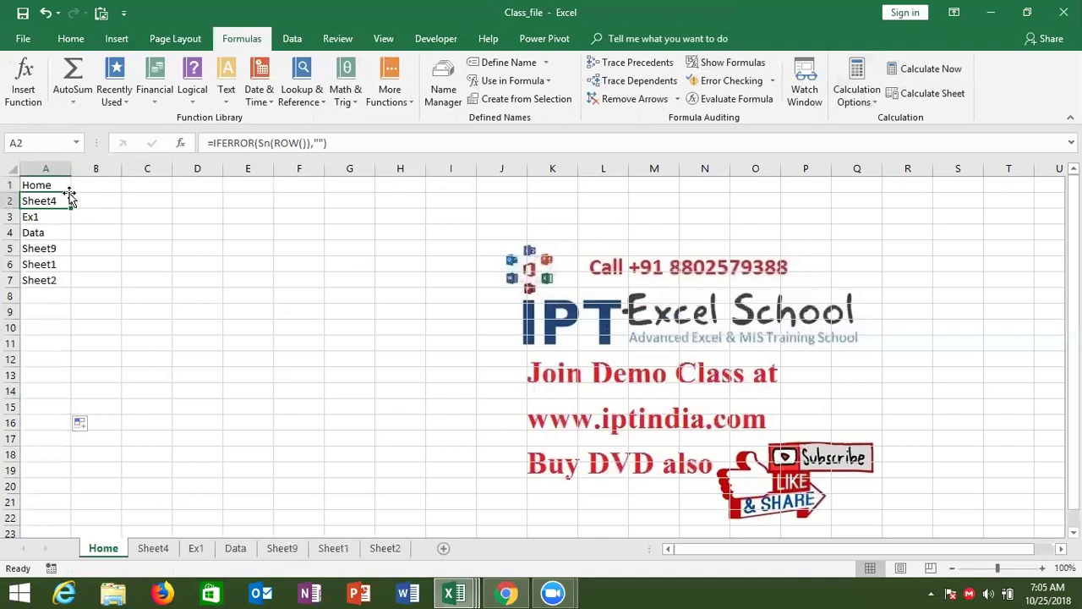
pyautogui.click(57, 280)
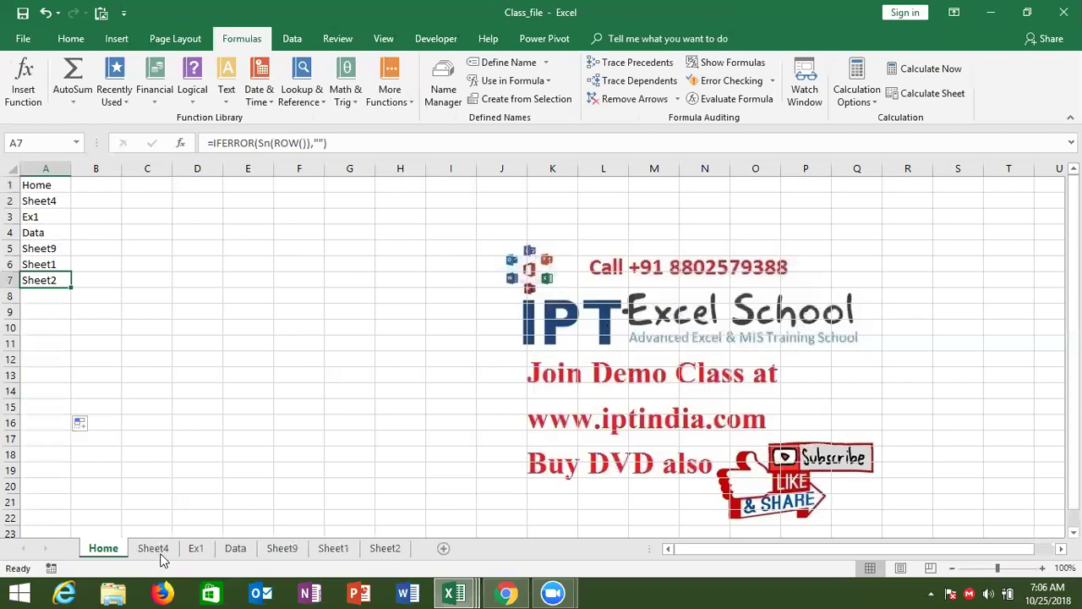
pyautogui.click(94, 192)
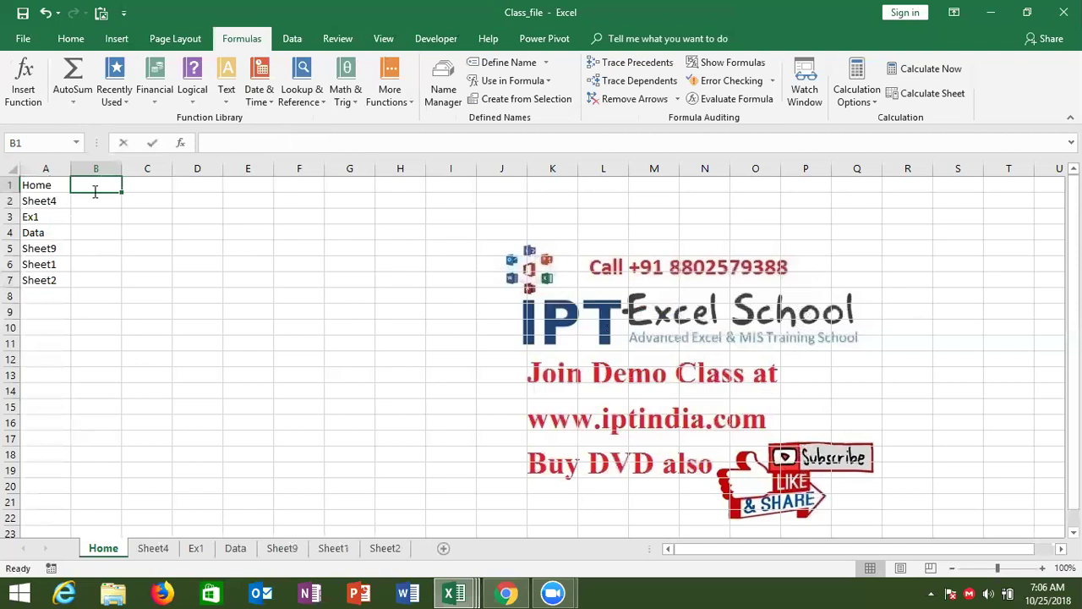
# Step: Enter ="#"&A1&"!A1" in B1 to build the #Home!A1 link address
pyautogui.write('="#"')
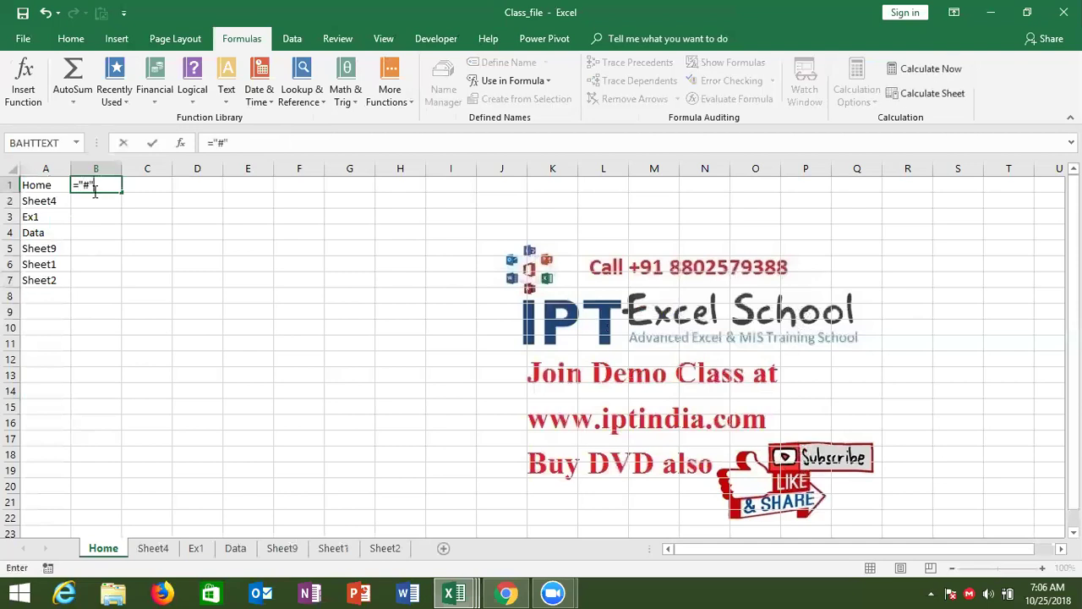
pyautogui.write('&')
pyautogui.click(35, 188)
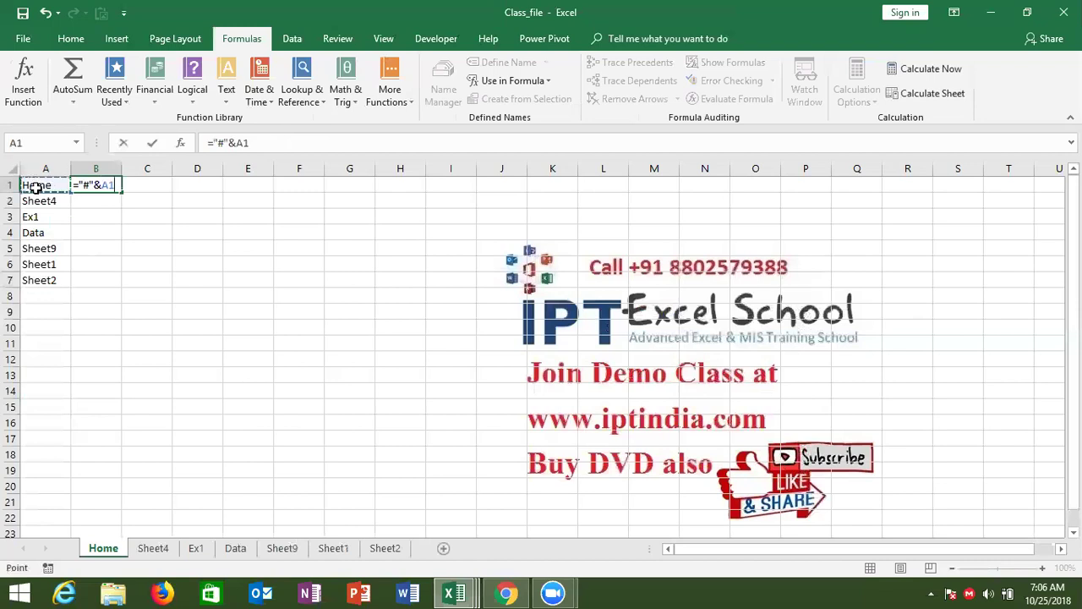
pyautogui.write('&"A1')
pyautogui.press('BackSpace')
pyautogui.press('BackSpace')
pyautogui.write('!"')
pyautogui.press('BackSpace')
pyautogui.write('A1"')
pyautogui.press('Return')
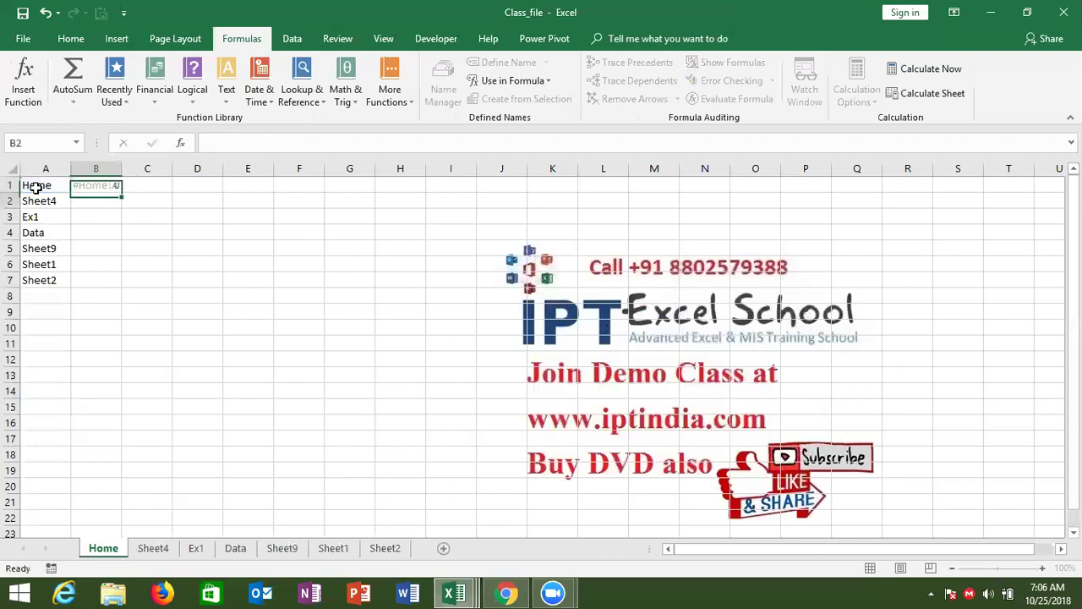
pyautogui.press('Up')
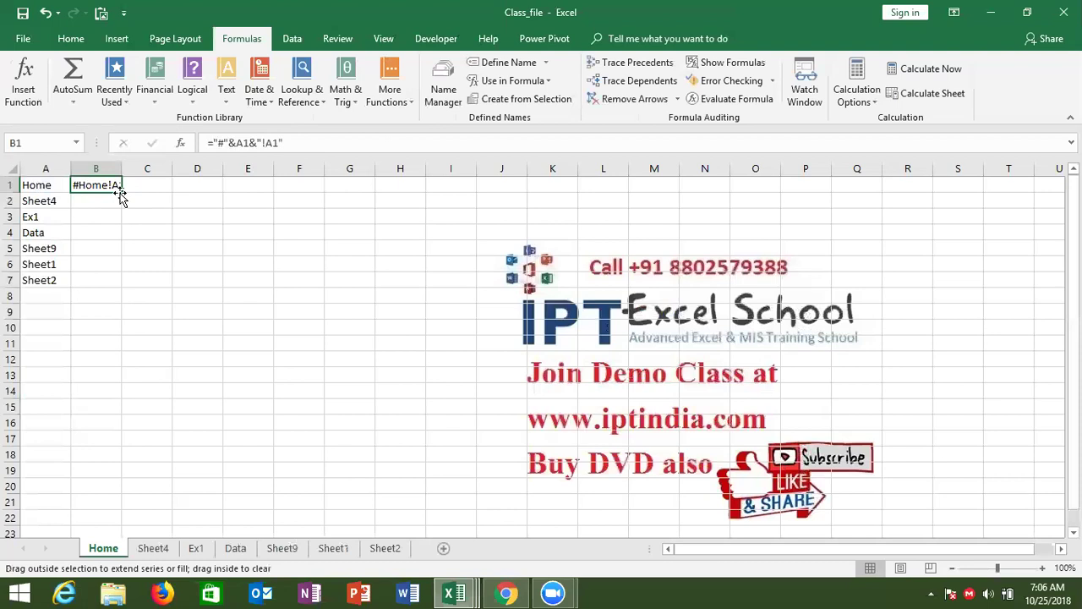
# Step: Fill the address formula down to B15 and autofit column B
pyautogui.doubleClick(122, 192)
pyautogui.click(140, 187)
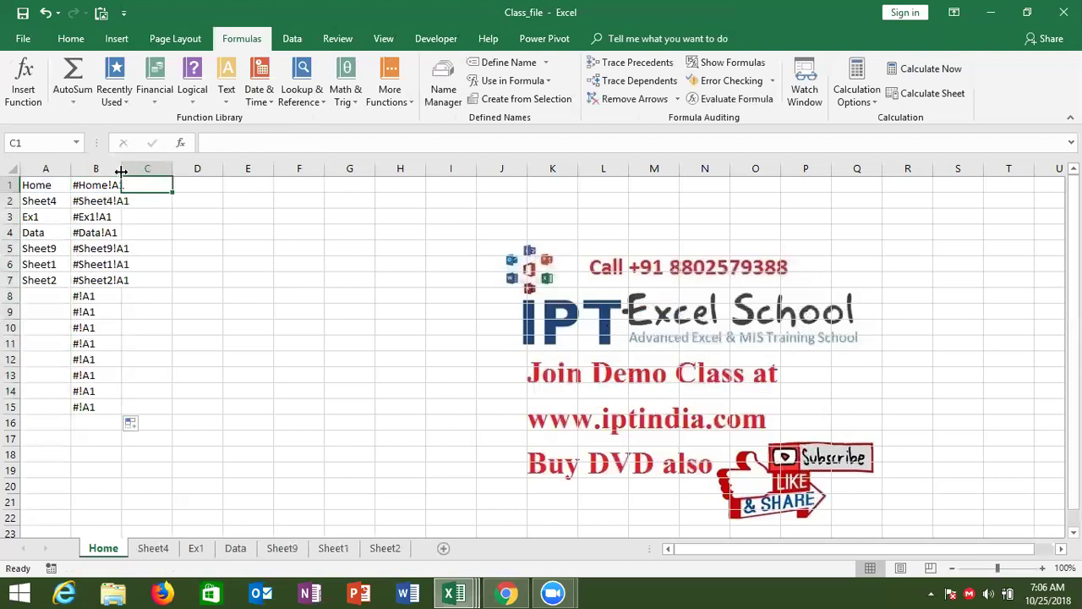
pyautogui.doubleClick(122, 169)
# Step: Enter =HYPERLINK(B1,"Click Hare") in C1
pyautogui.write('=h')
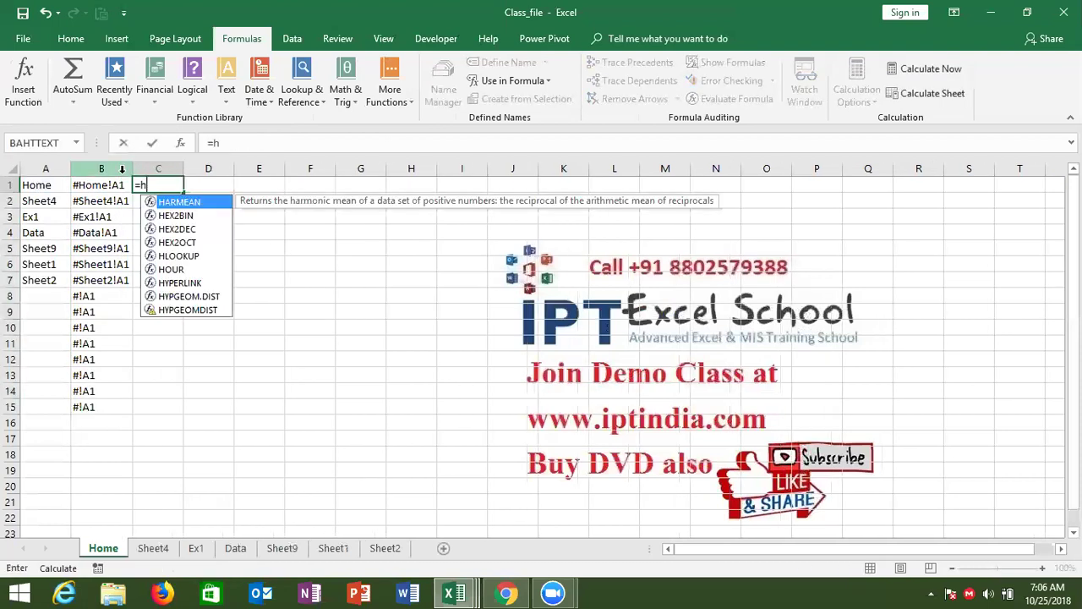
pyautogui.write('y')
pyautogui.press('Tab')
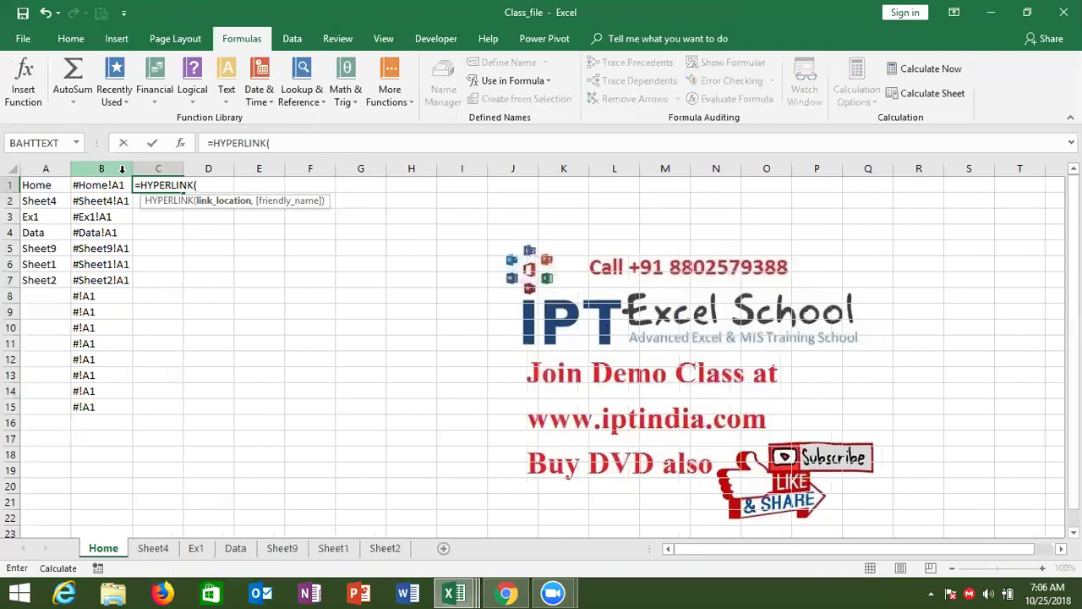
pyautogui.press('Left')
pyautogui.write(',"Cl')
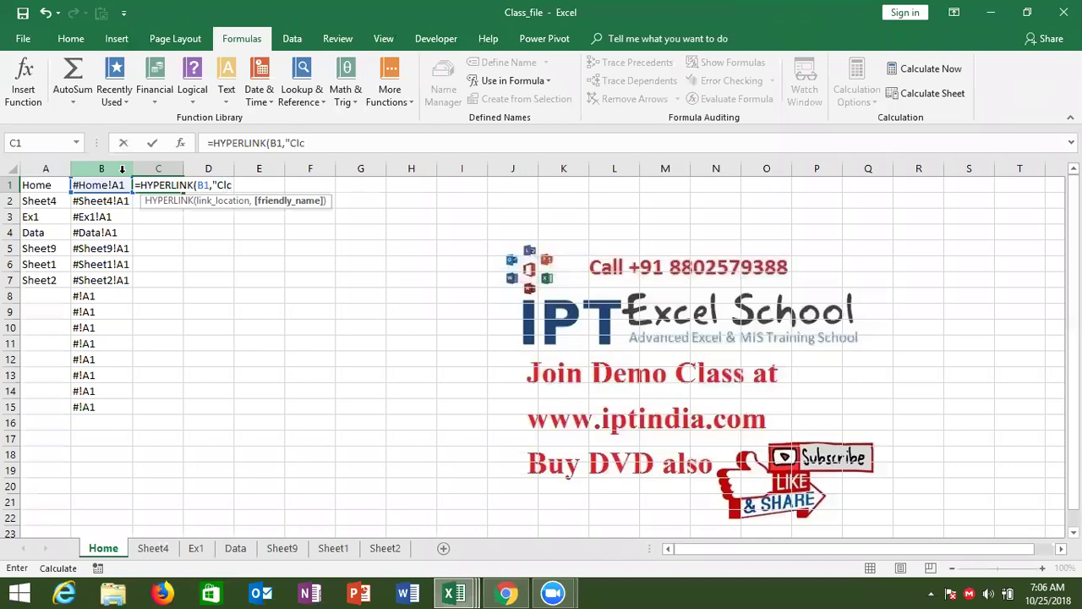
pyautogui.write('ick Hare"')
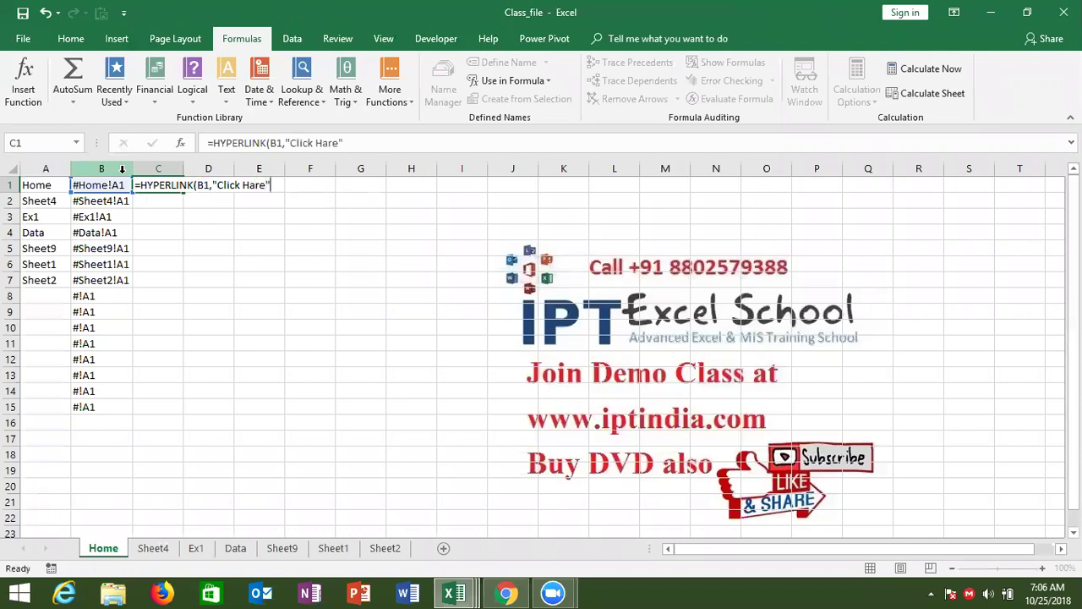
pyautogui.hotkey('ctrl', 'Return')
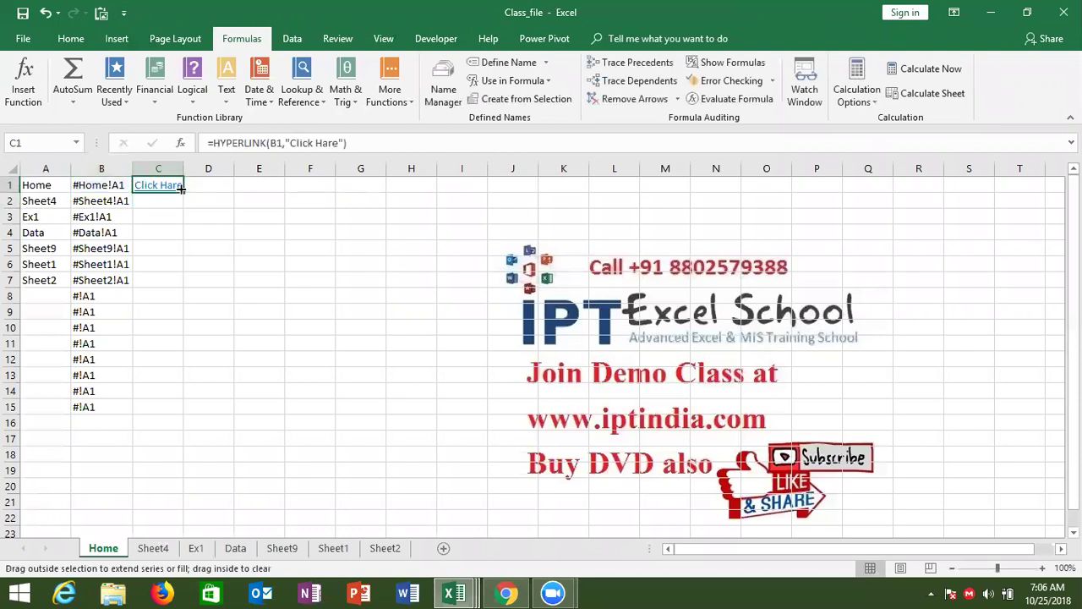
pyautogui.press('F2')
pyautogui.press('Escape')
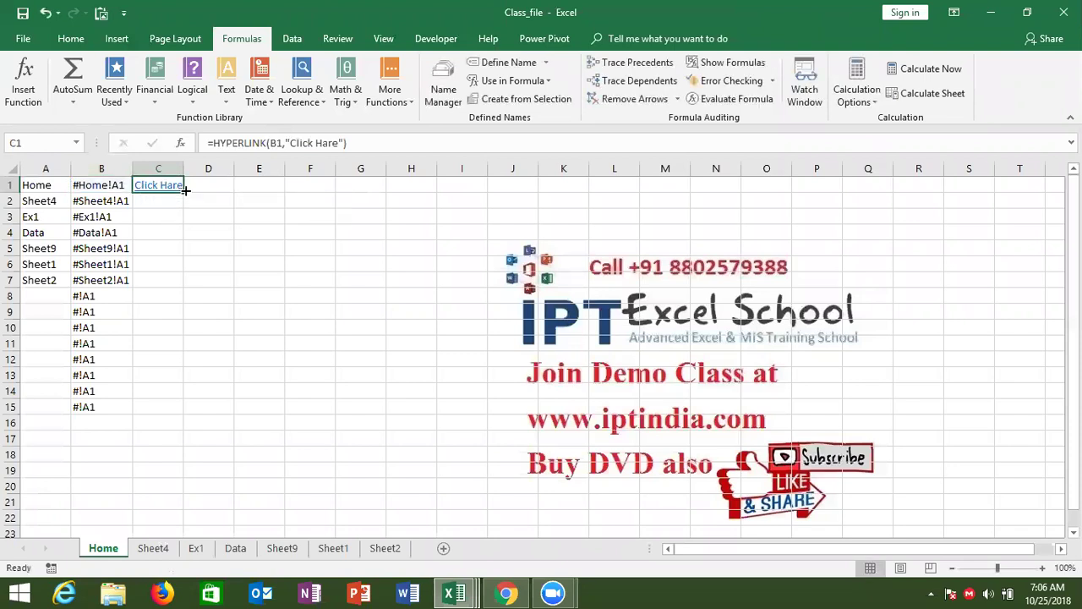
# Step: Fill the Click Hare links down to C15 and test the Home and Sheet4 links
pyautogui.doubleClick(184, 191)
pyautogui.click(247, 225)
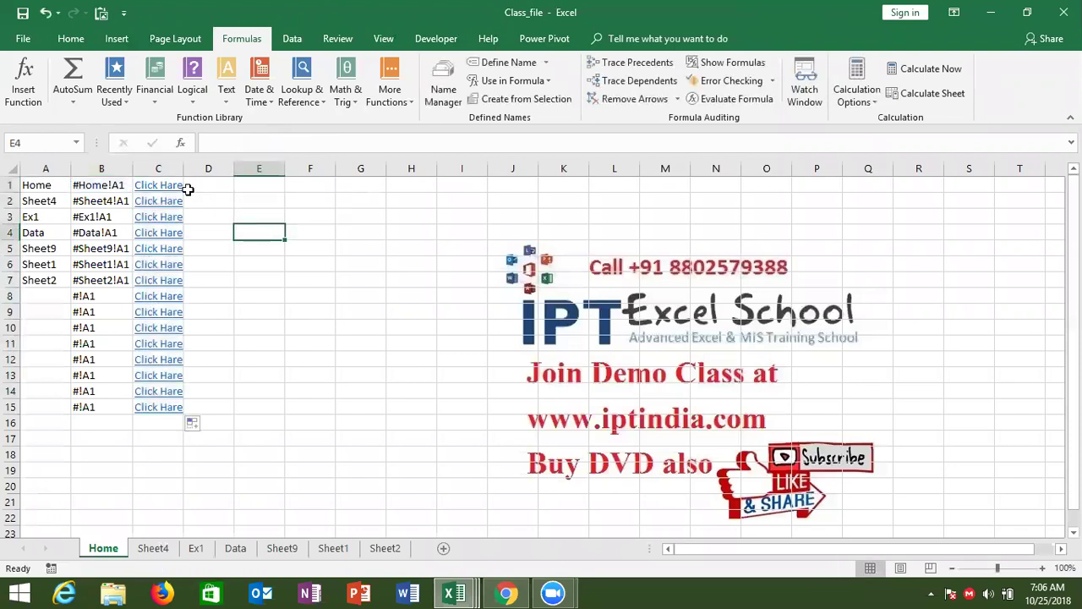
pyautogui.click(170, 192)
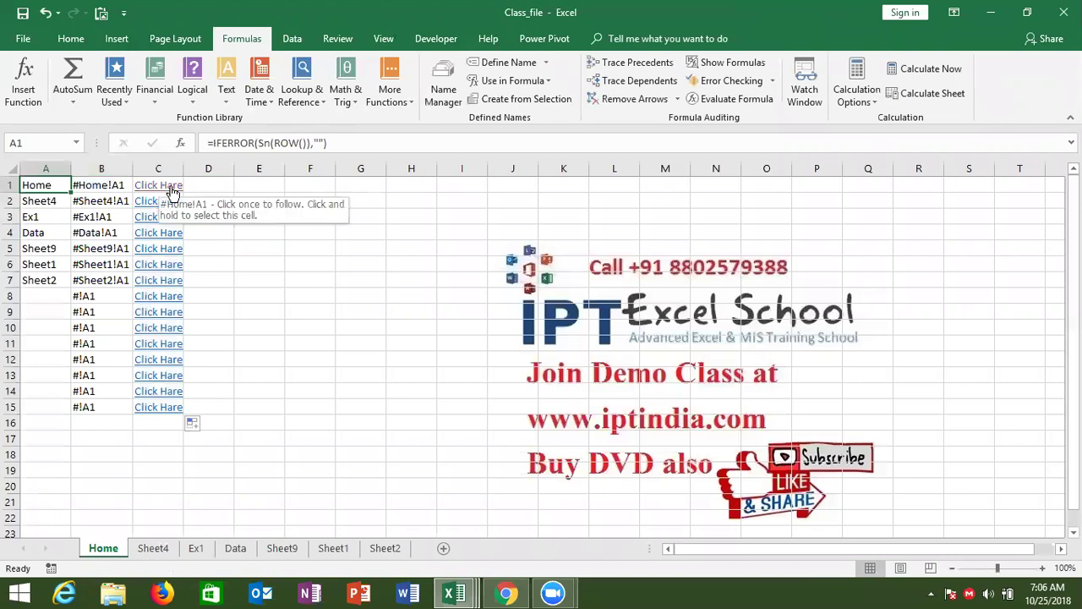
pyautogui.click(169, 196)
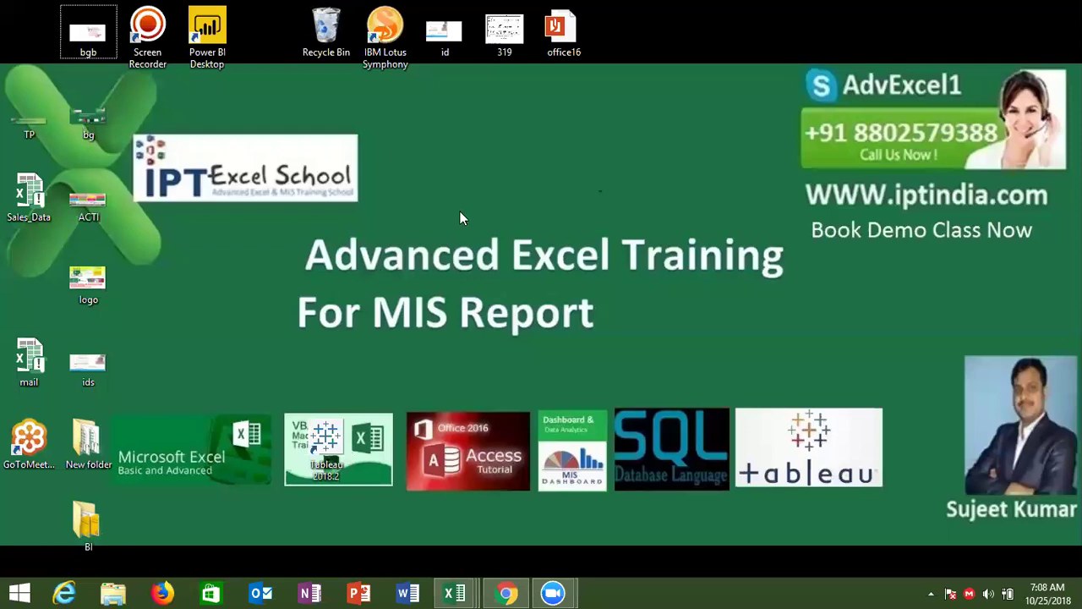
pyautogui.rightClick(460, 211)
pyautogui.click(517, 262)
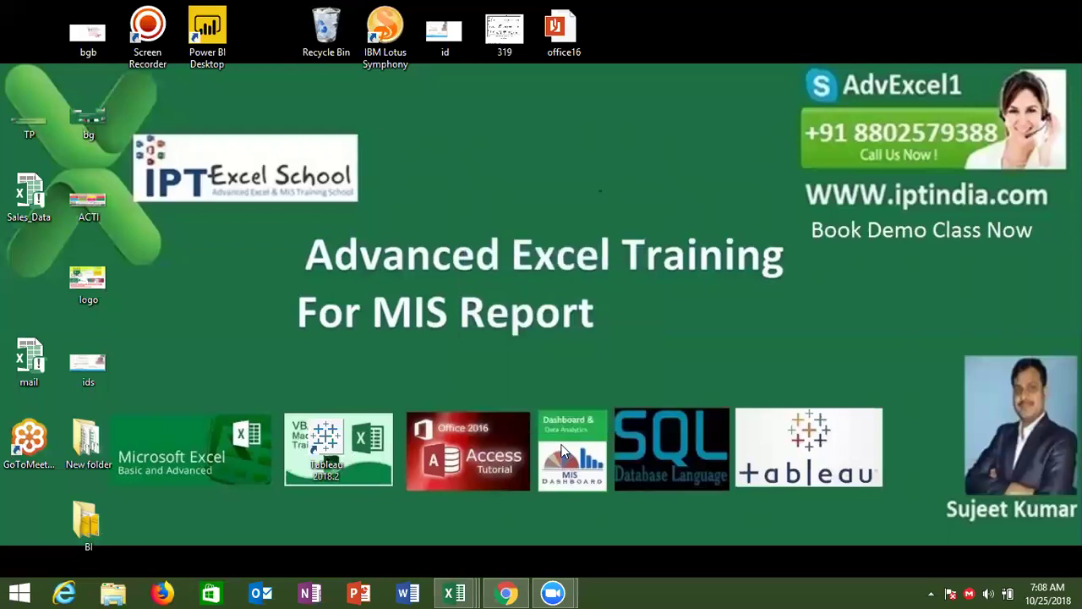